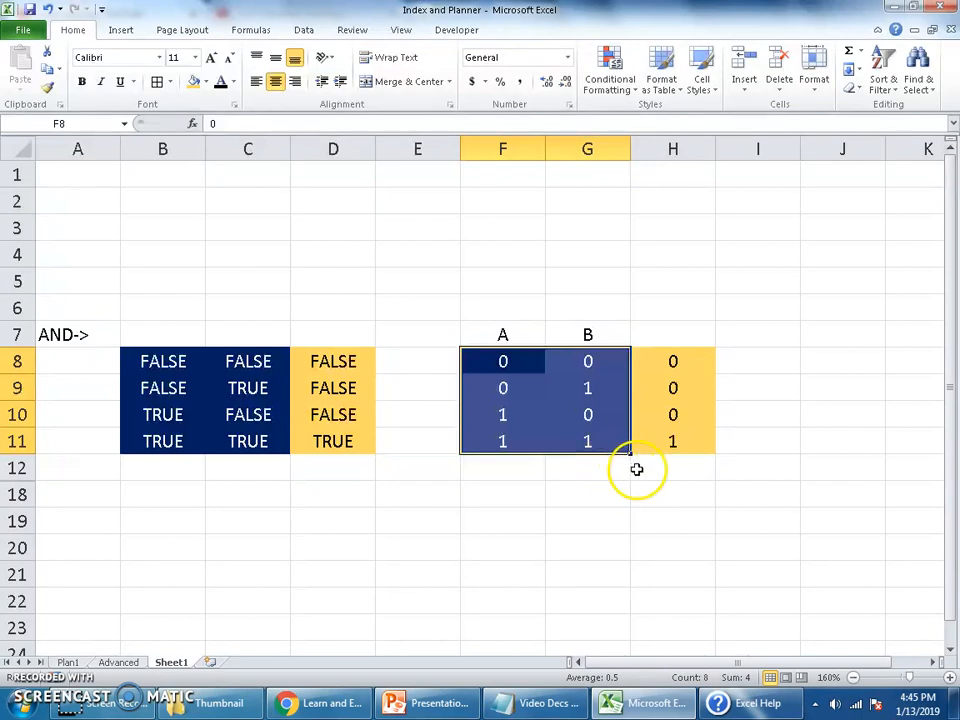
Examine the numeric AND truth table in F7:H11, comparing inputs A and B with the result column
click(712, 323)
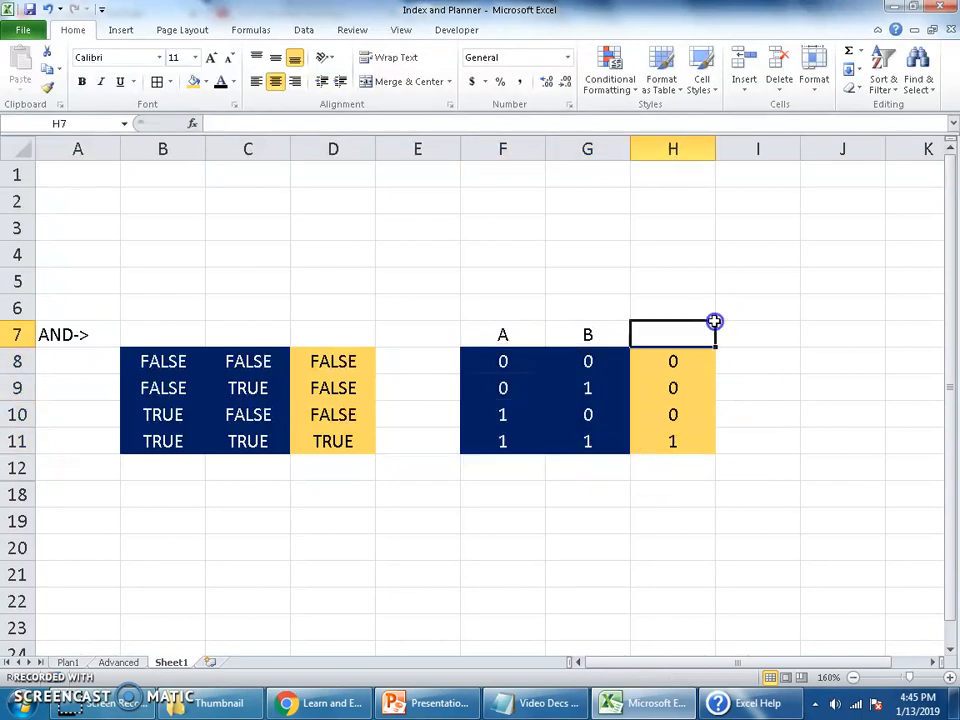
click(512, 360)
click(506, 330)
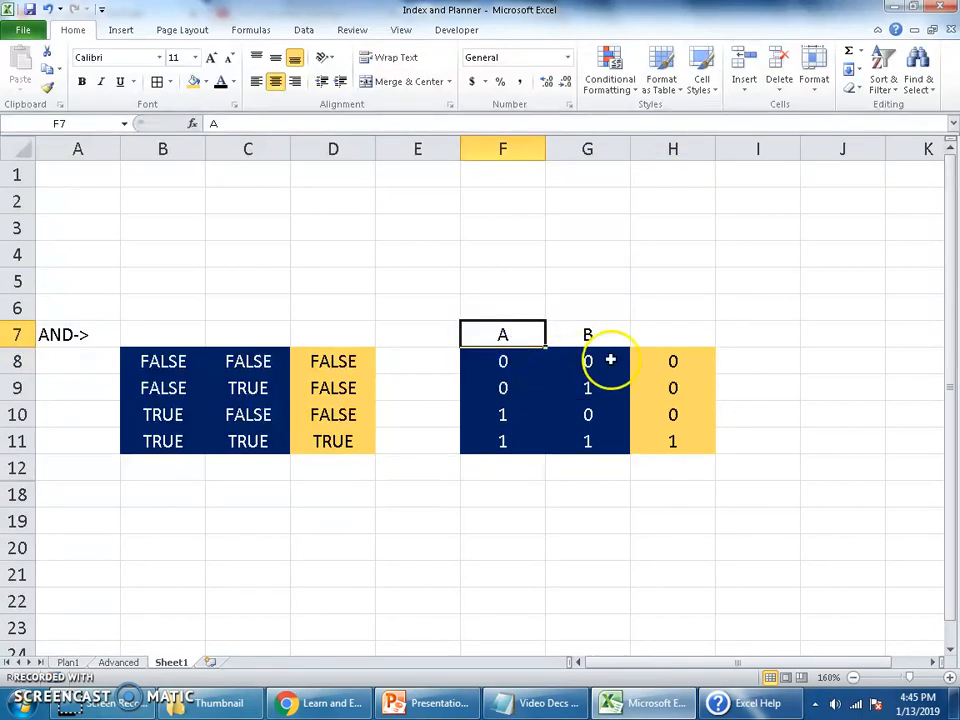
drag(536, 345, 515, 441)
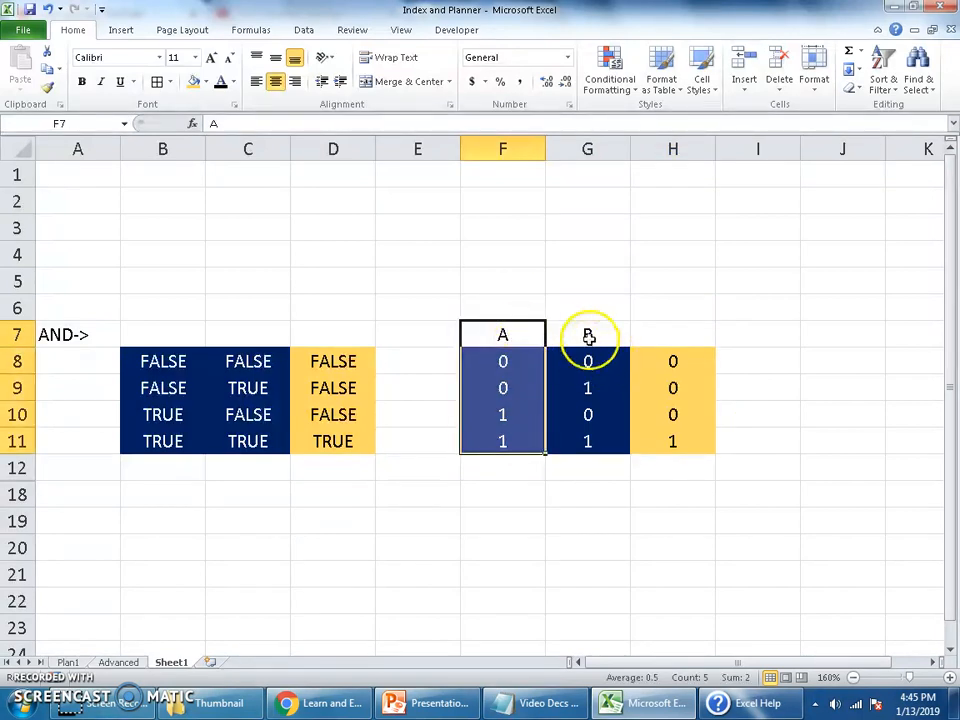
drag(589, 342, 596, 467)
click(684, 328)
click(527, 363)
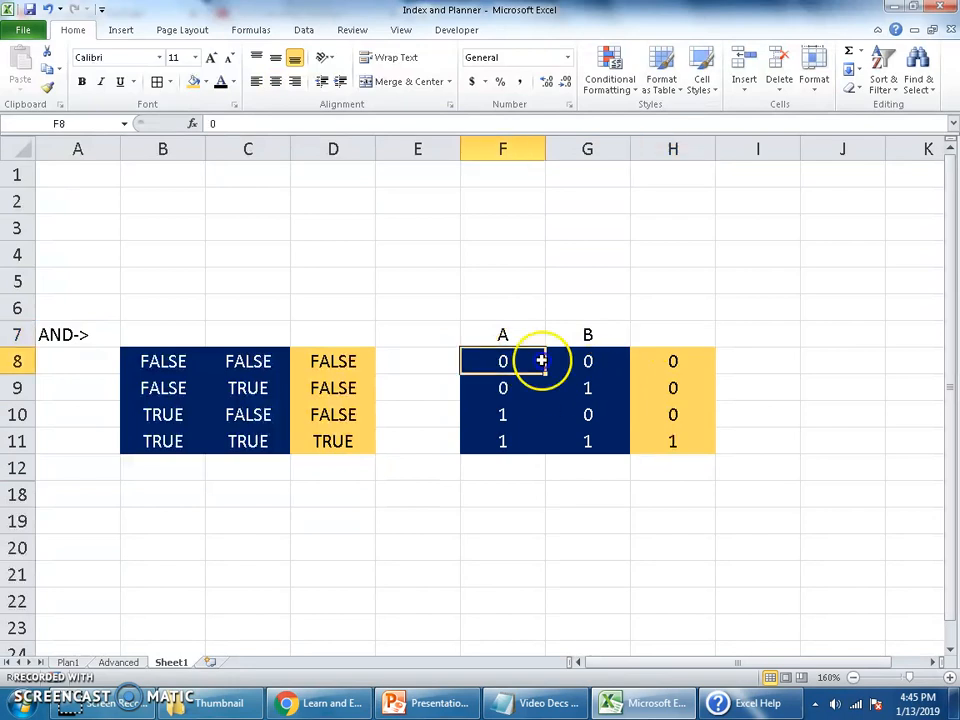
drag(484, 362, 579, 362)
click(500, 358)
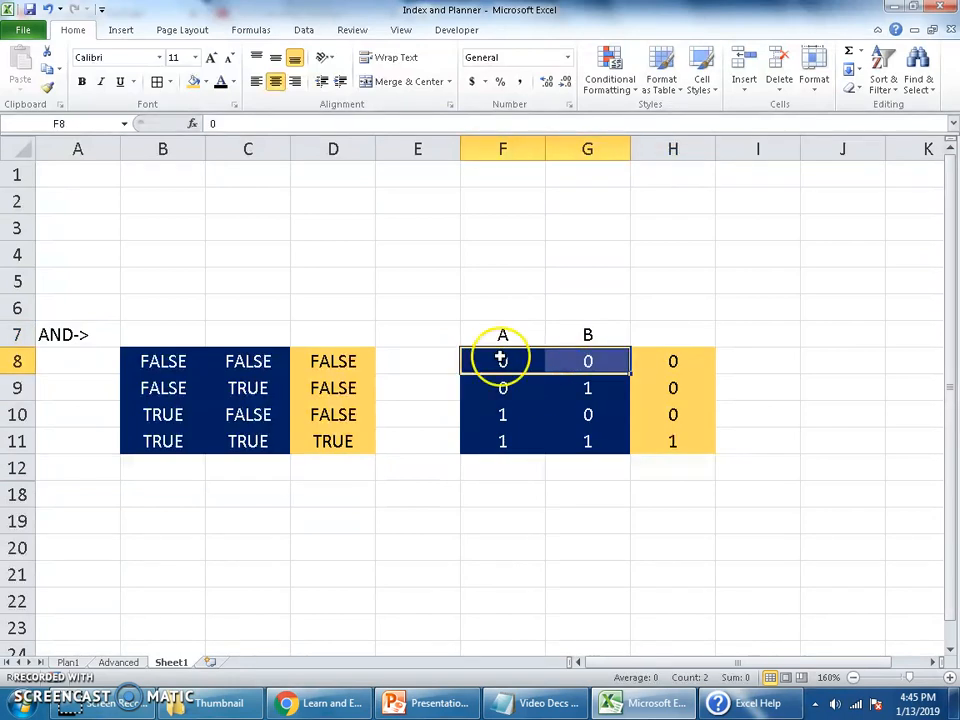
click(498, 414)
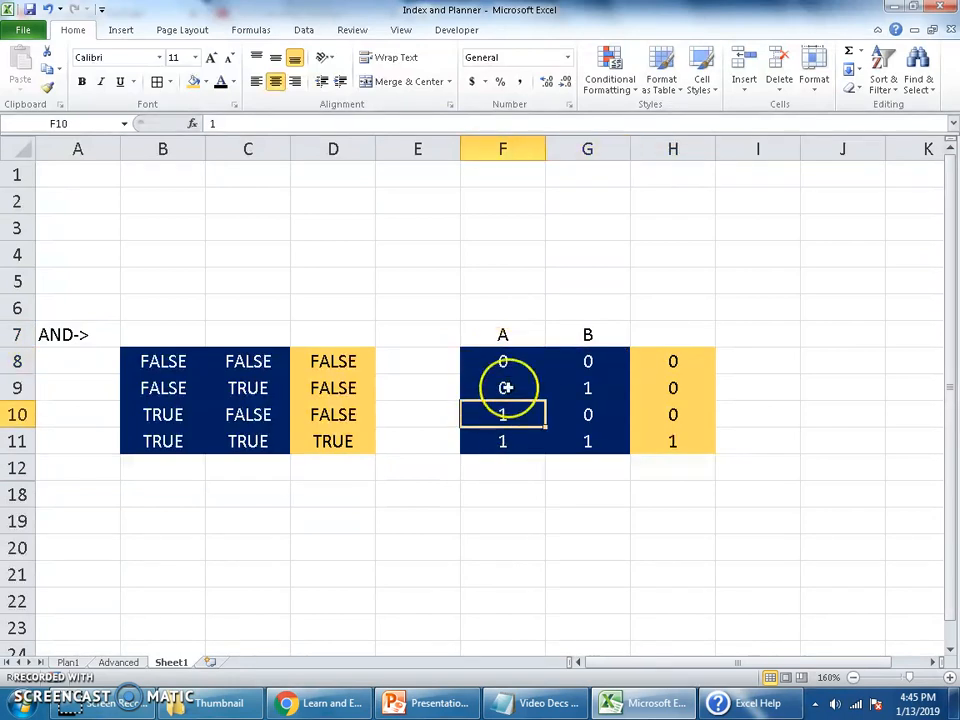
drag(506, 362, 581, 362)
click(656, 363)
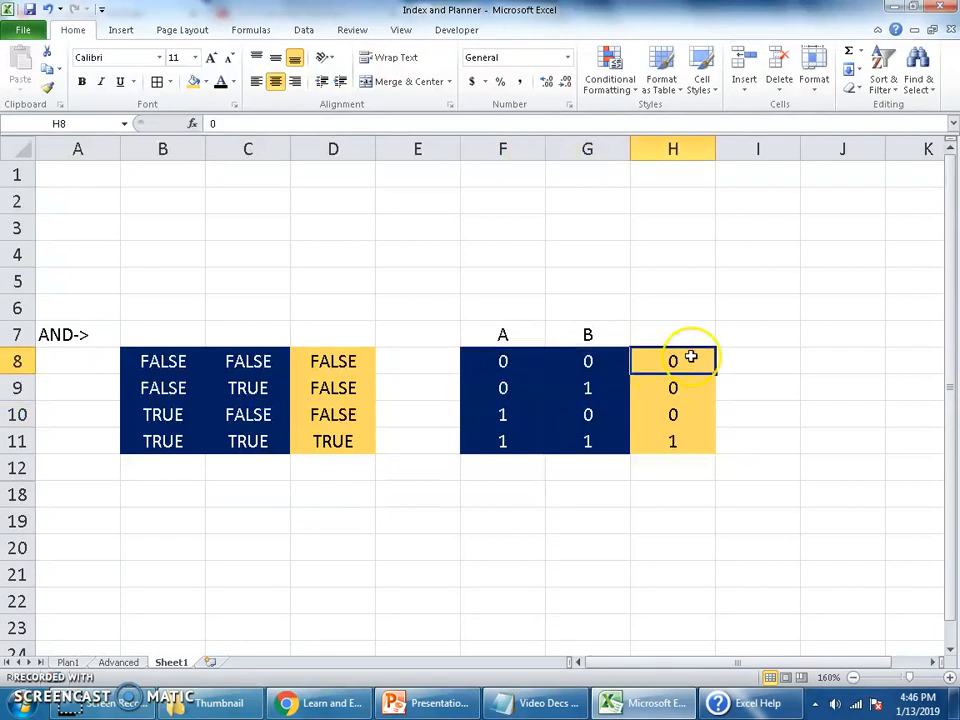
Examine the TRUE/FALSE AND truth table in B8:D11 row by row, comparing both inputs with the result
click(167, 362)
click(238, 358)
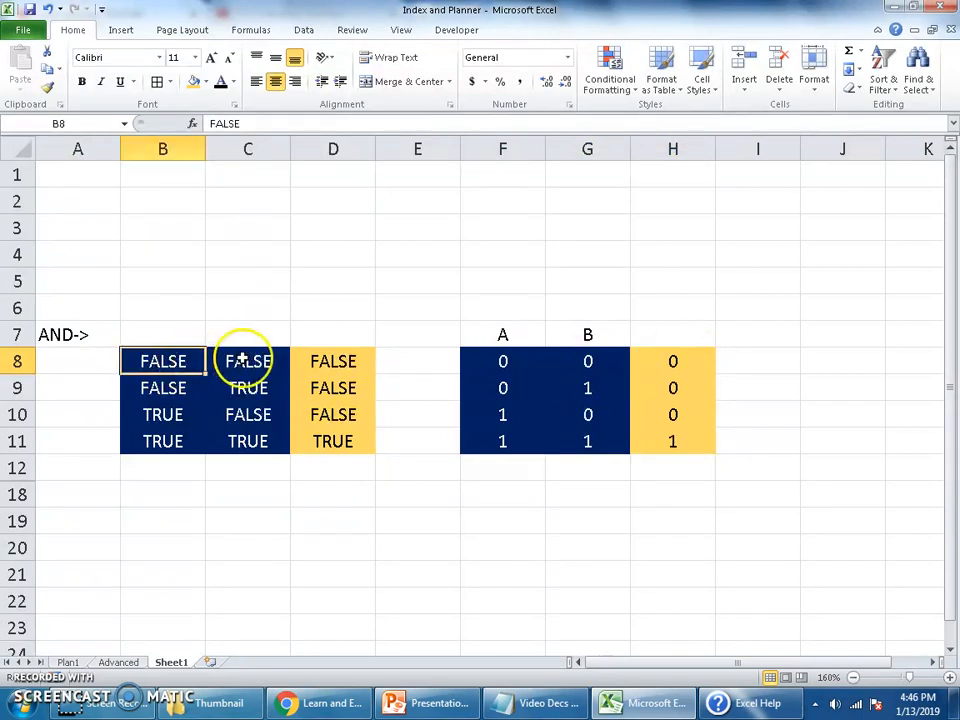
click(329, 362)
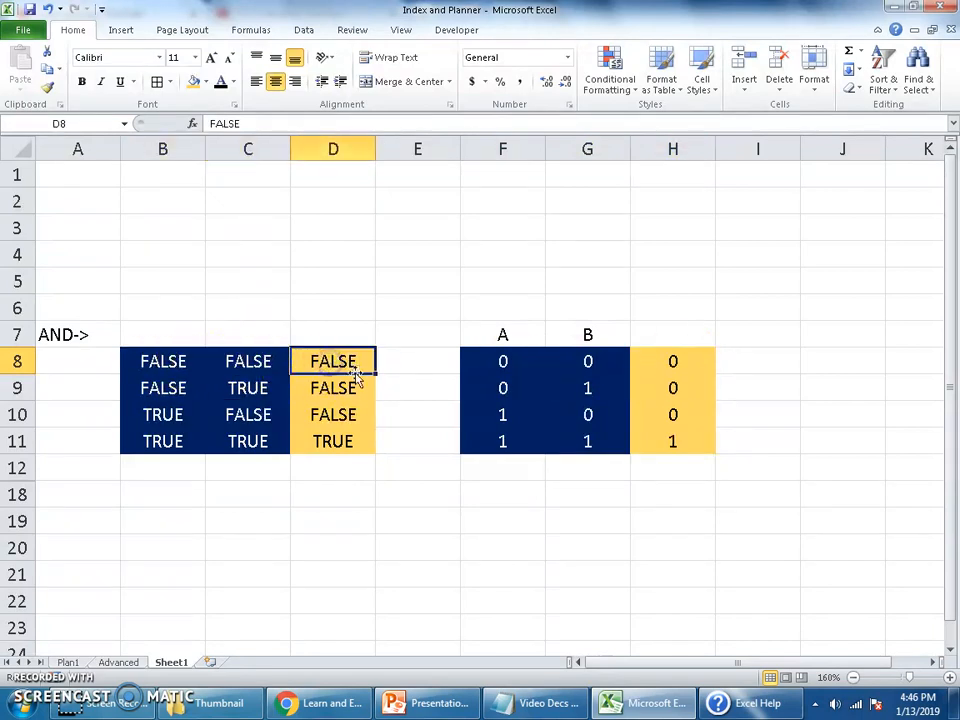
click(168, 392)
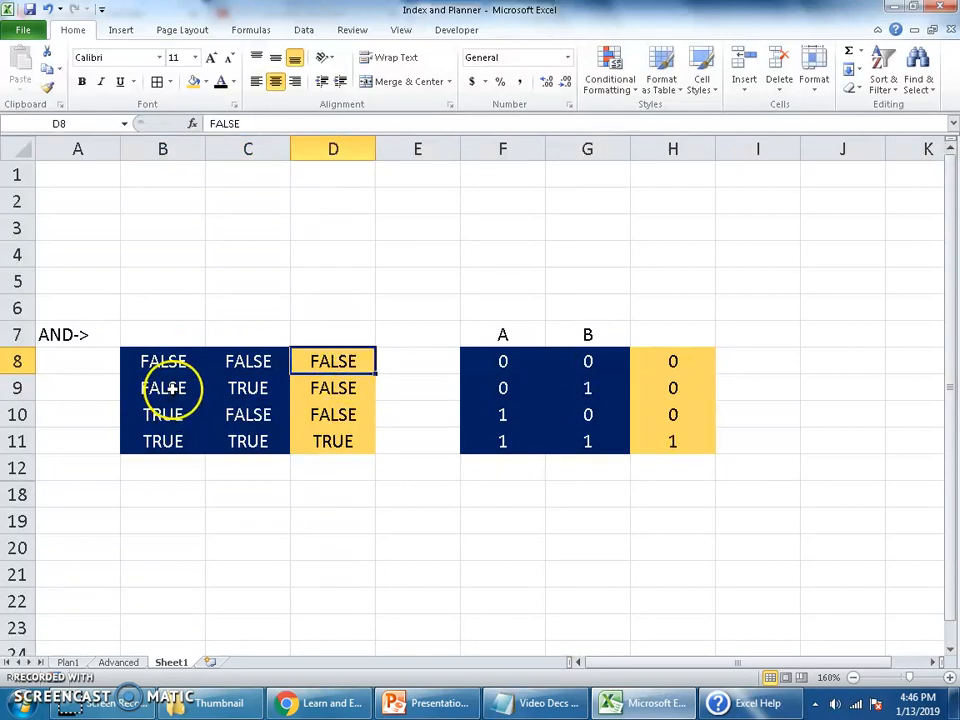
click(262, 389)
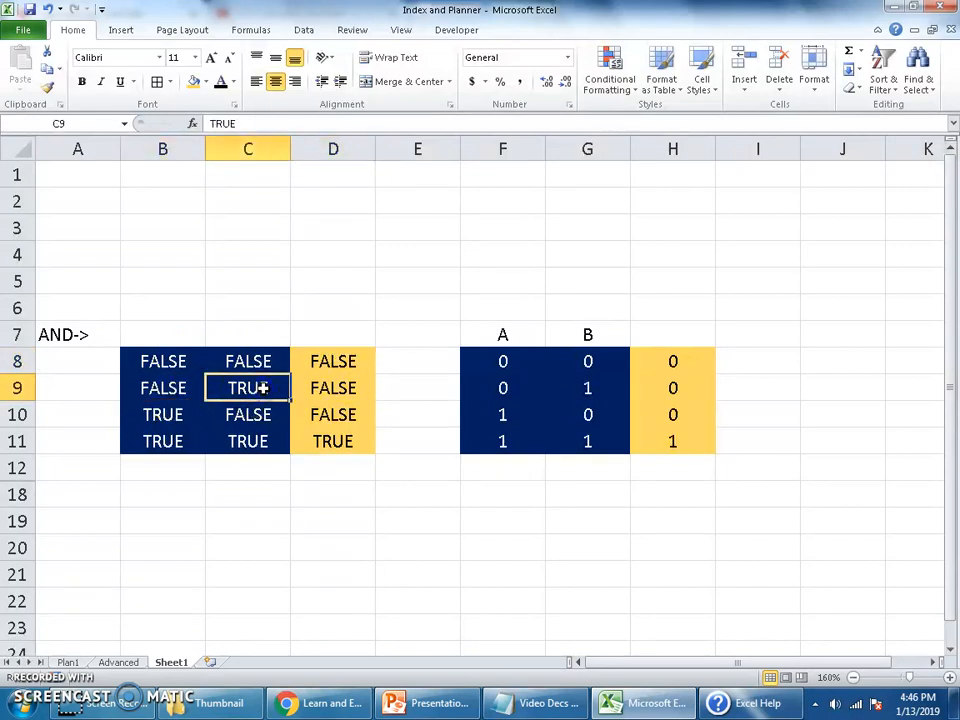
click(355, 389)
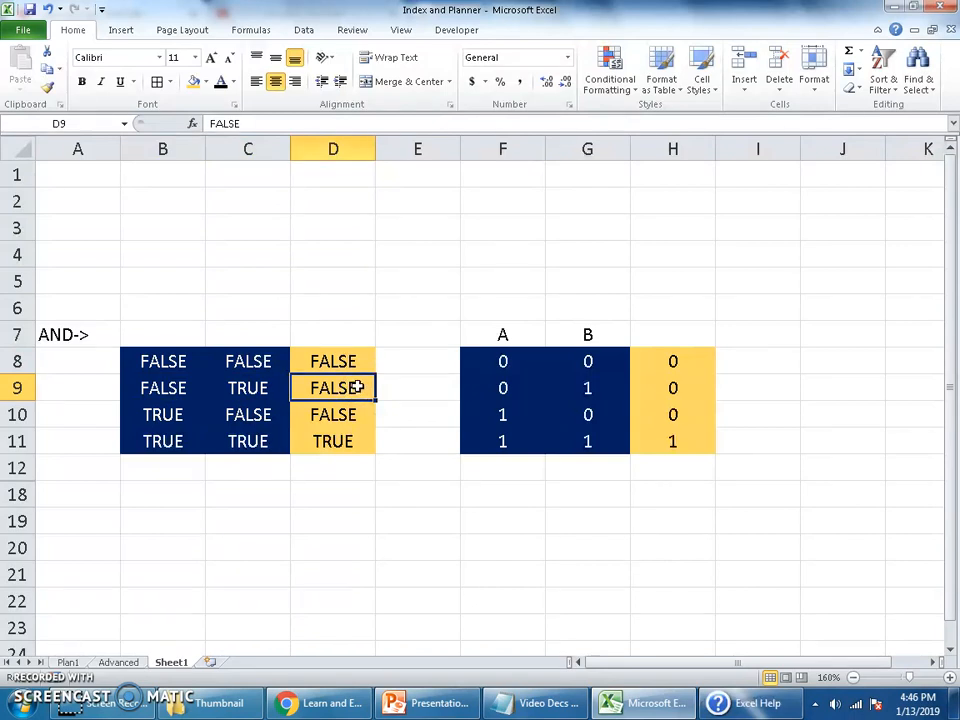
click(165, 414)
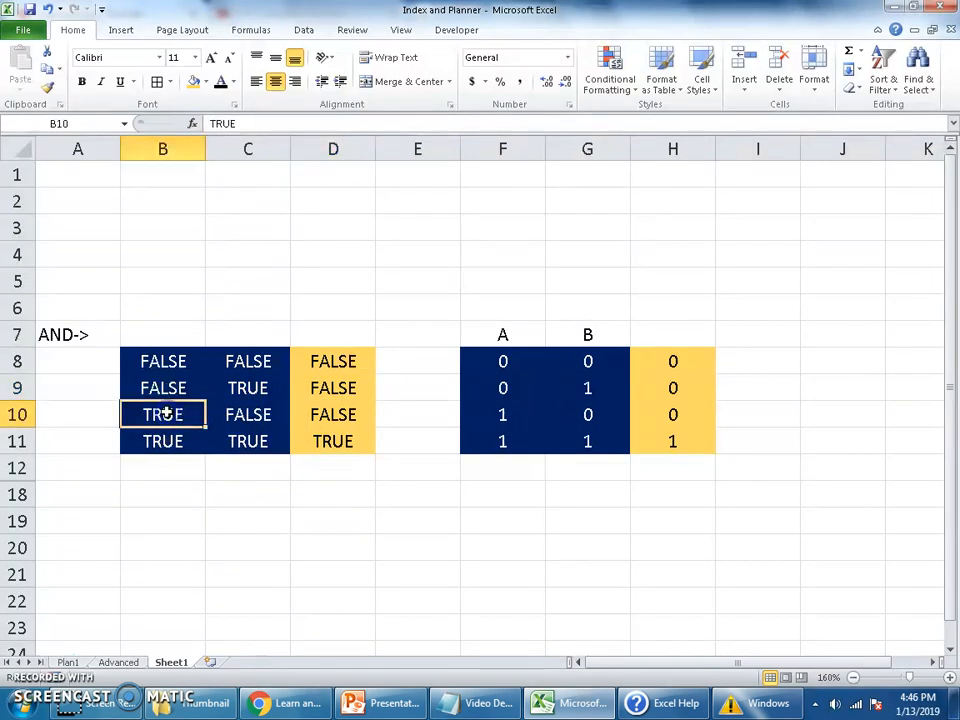
click(230, 418)
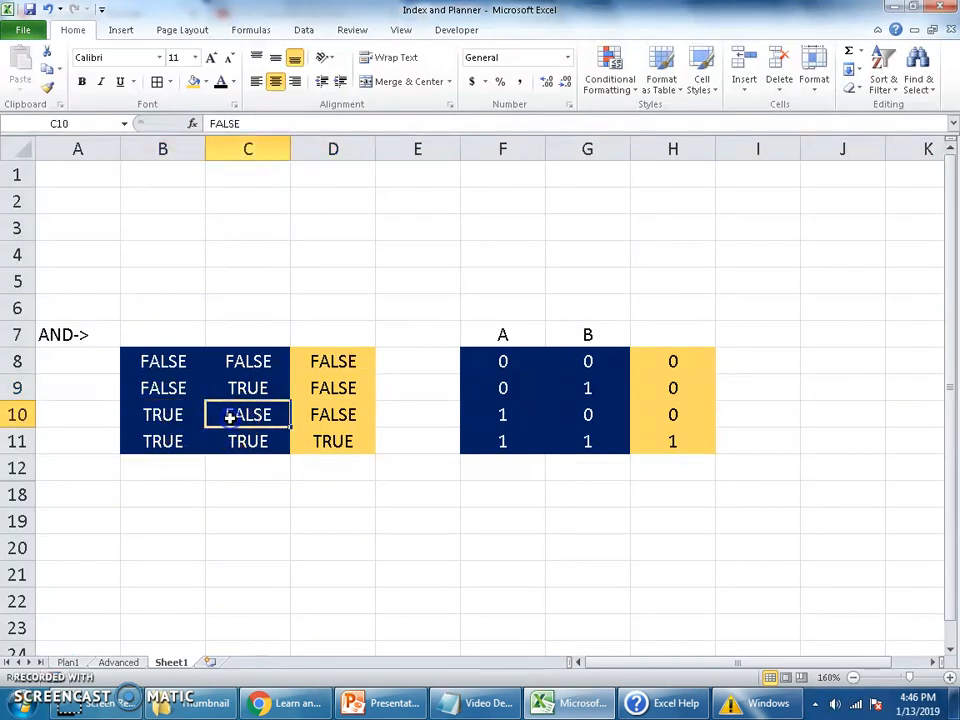
click(333, 412)
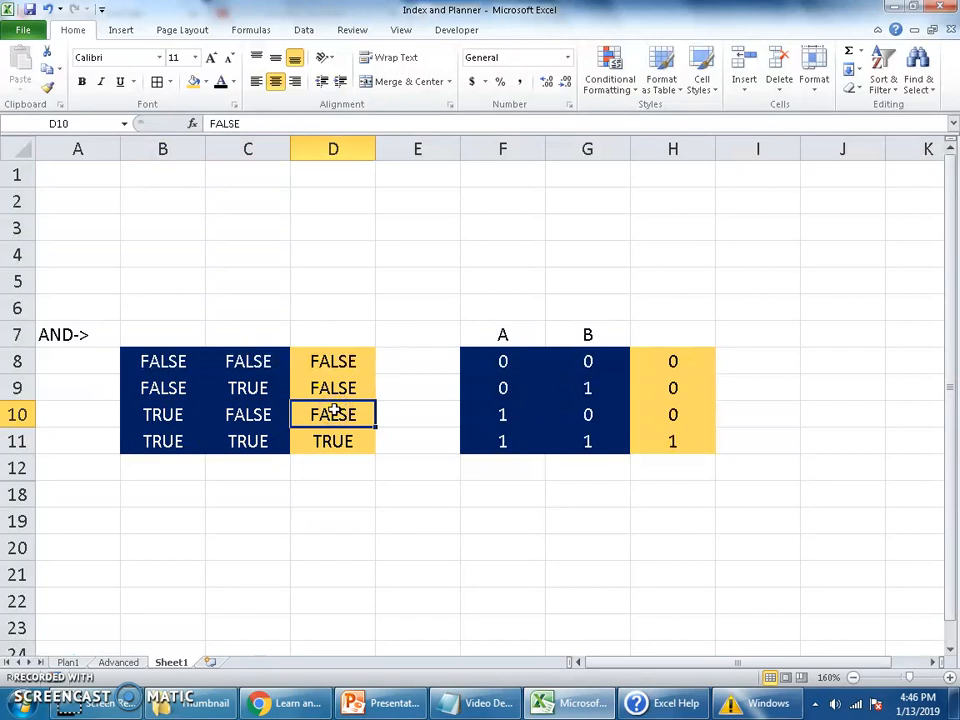
click(170, 440)
drag(232, 445, 178, 444)
click(349, 440)
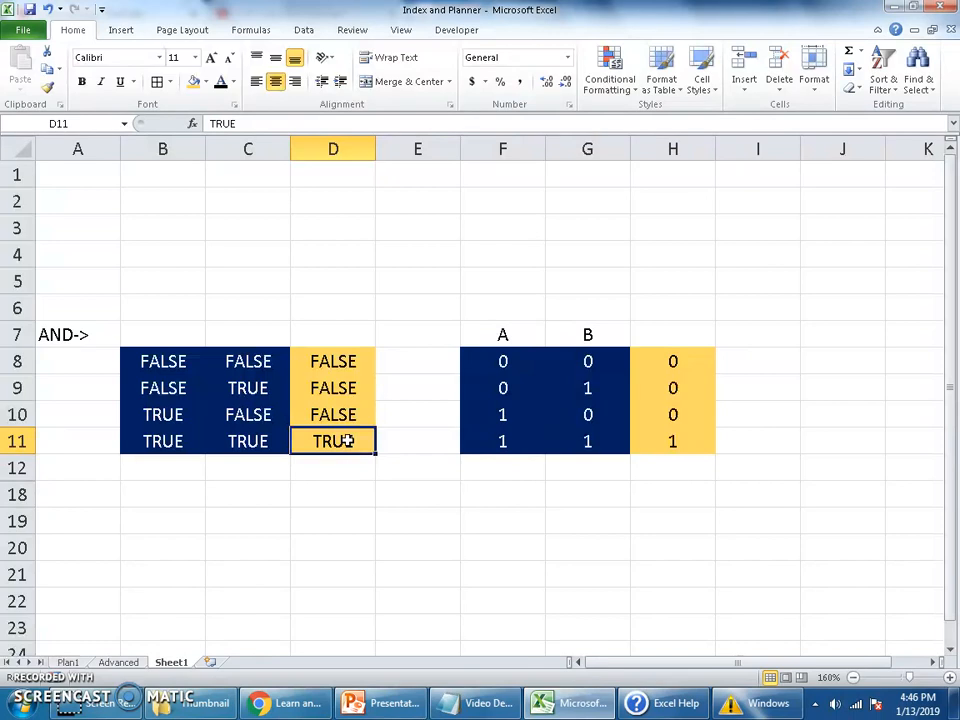
Switch to the Advanced sheet and select cell B3 holding today's formula name
click(118, 662)
click(510, 196)
click(368, 262)
key(Up)
key(Left)
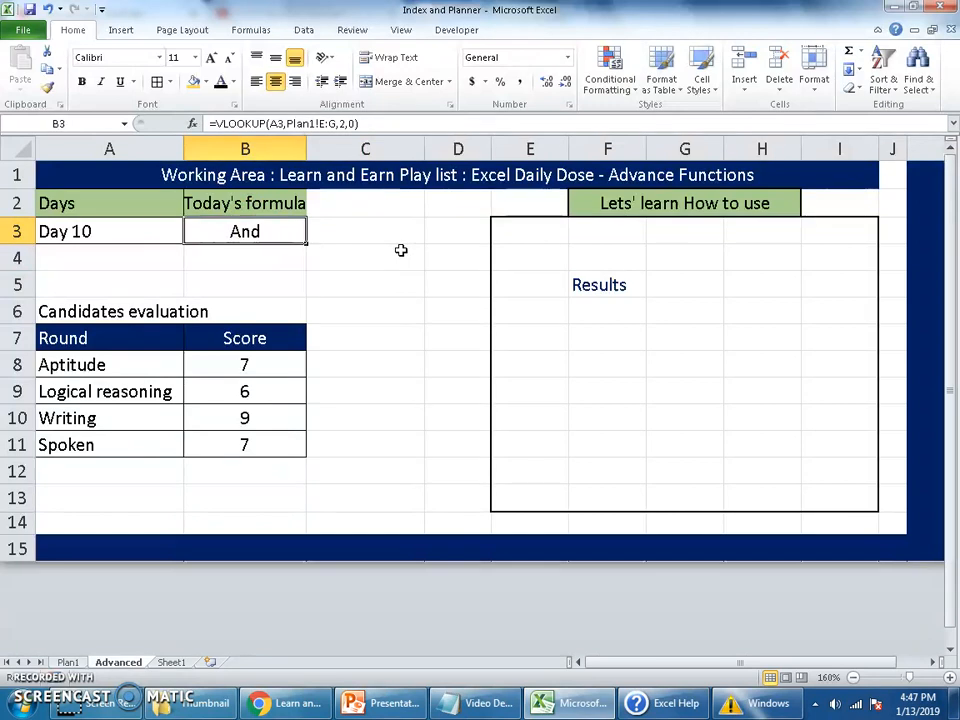
Review the Candidates evaluation table, going through the Aptitude, Logical reasoning, Writing and Spoken rounds
click(131, 310)
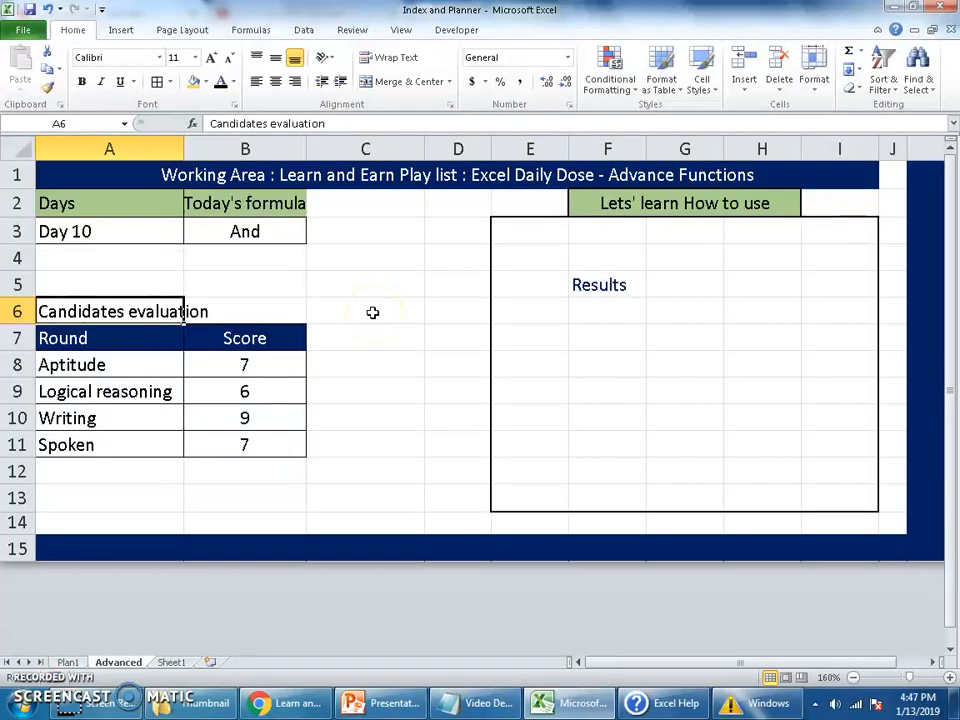
drag(156, 362, 229, 478)
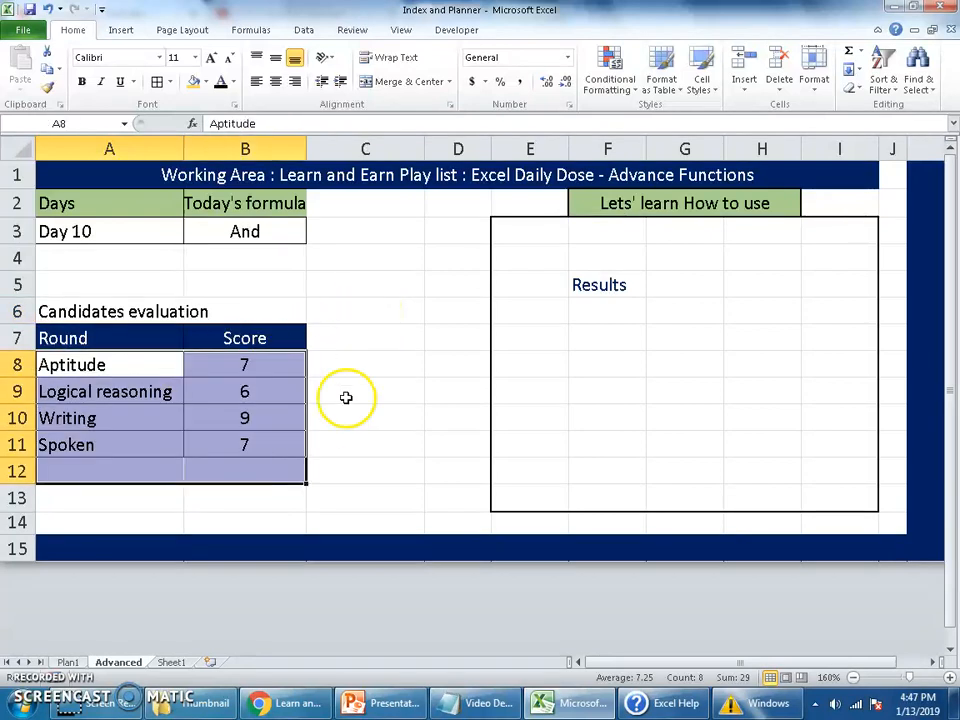
click(346, 397)
click(133, 311)
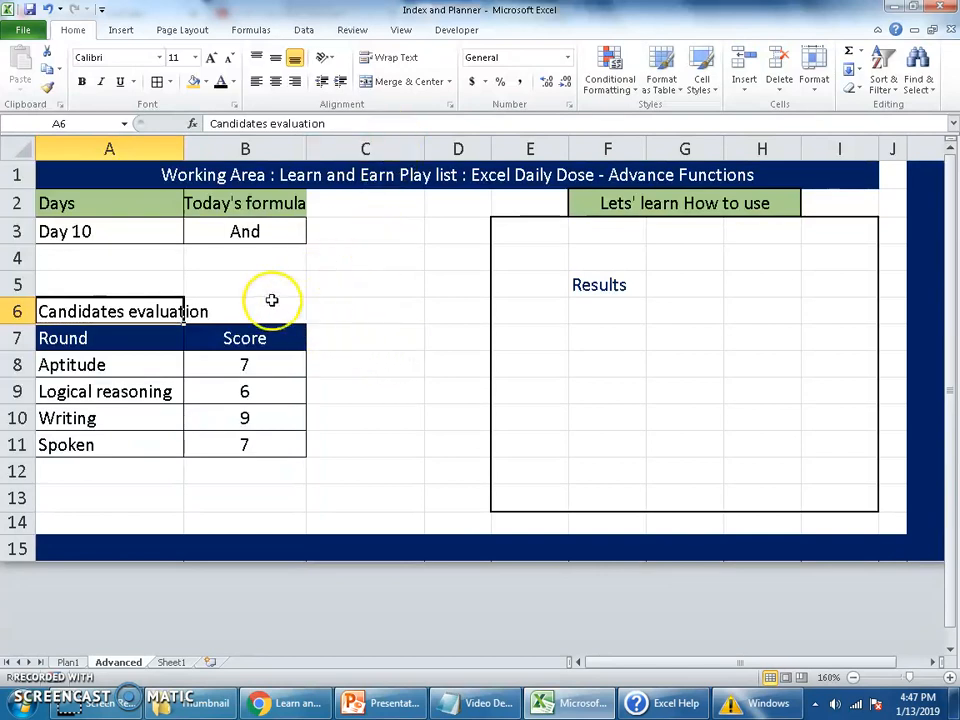
click(274, 303)
click(99, 367)
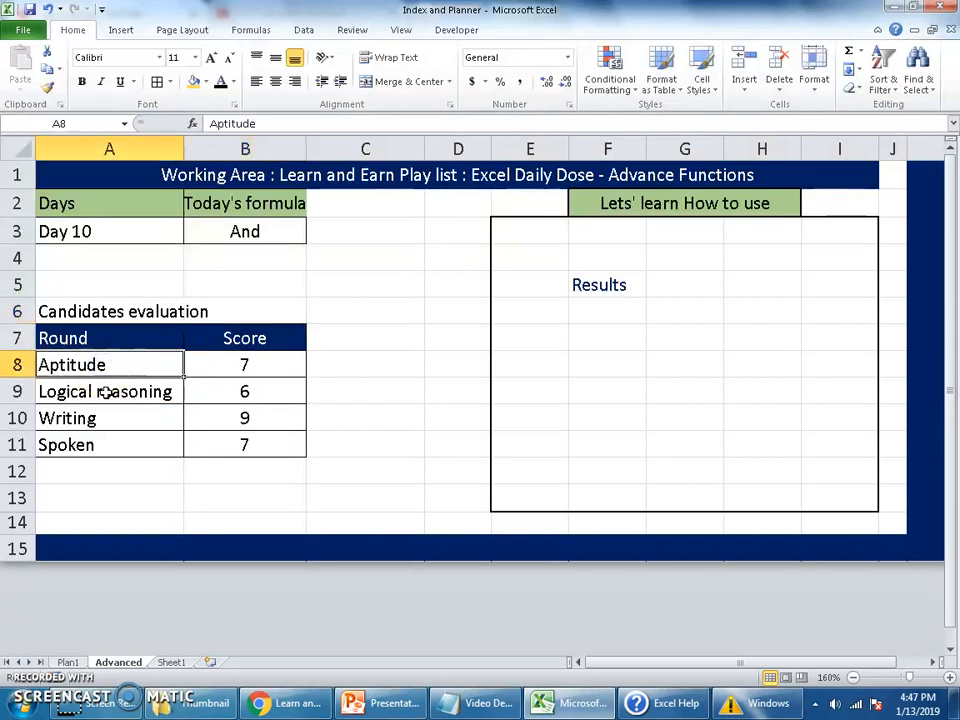
click(112, 393)
click(129, 424)
click(134, 446)
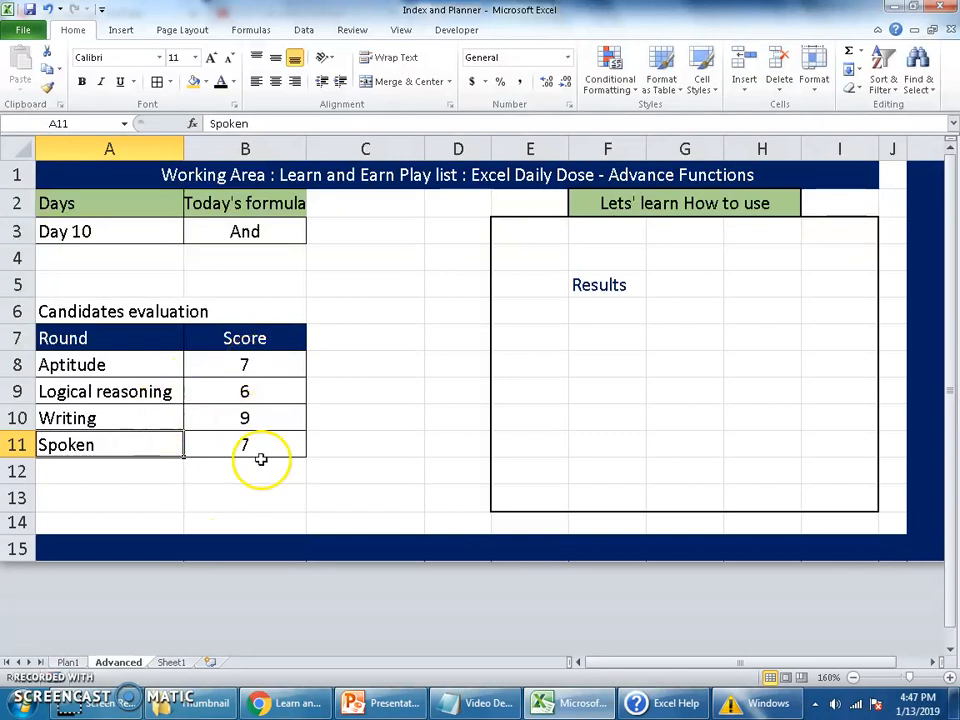
Enter the value 7 in cell C5 and check it against the scores in B8:B11
click(358, 282)
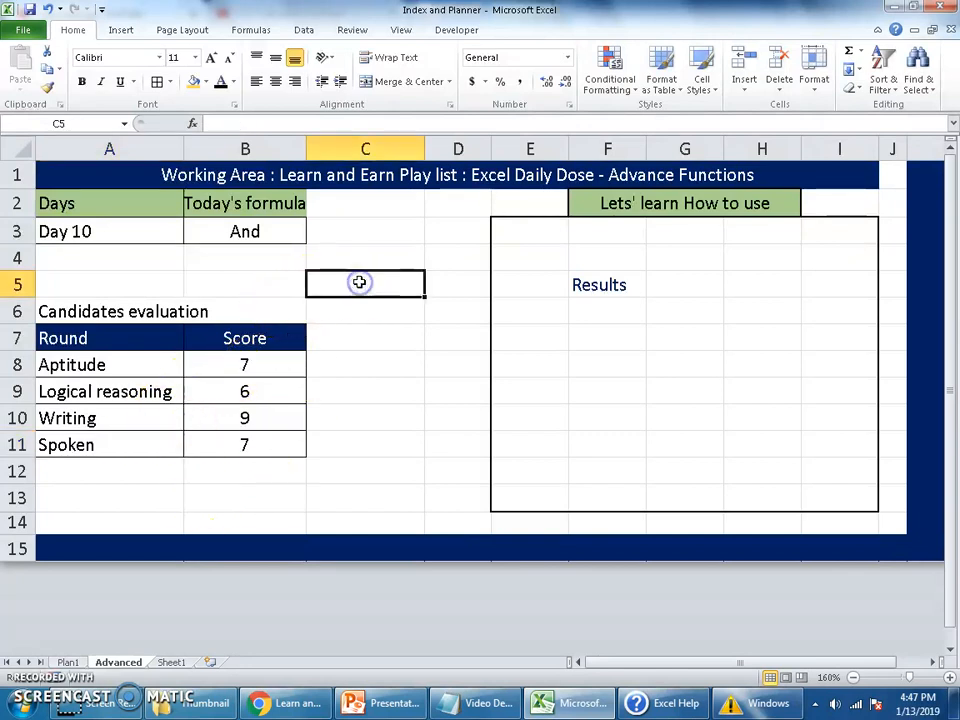
text(7)
key(Return)
click(352, 280)
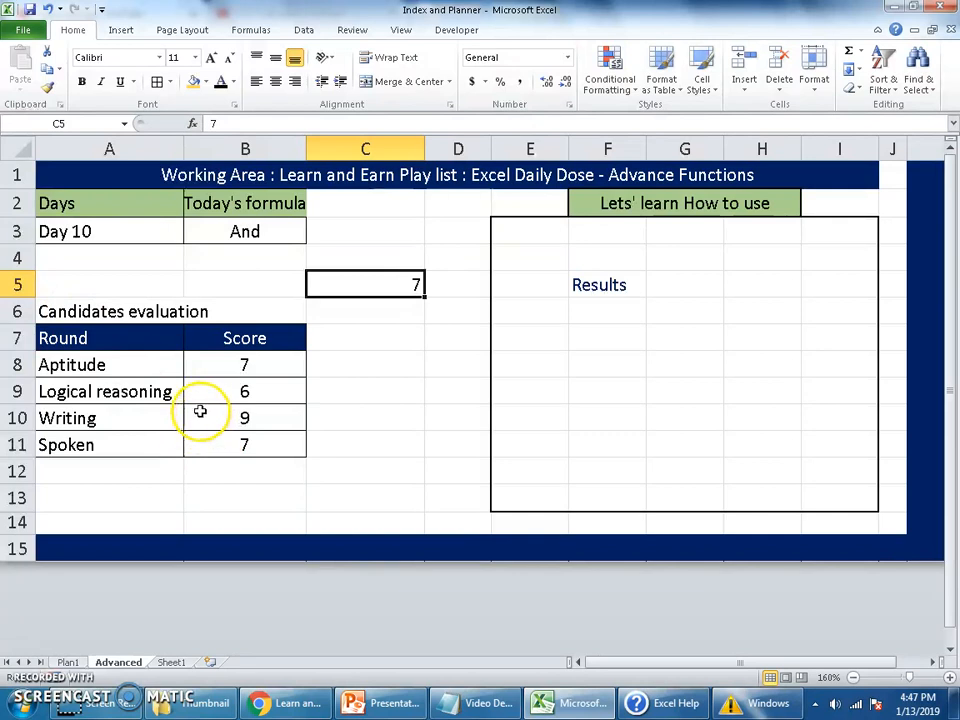
drag(246, 362, 258, 448)
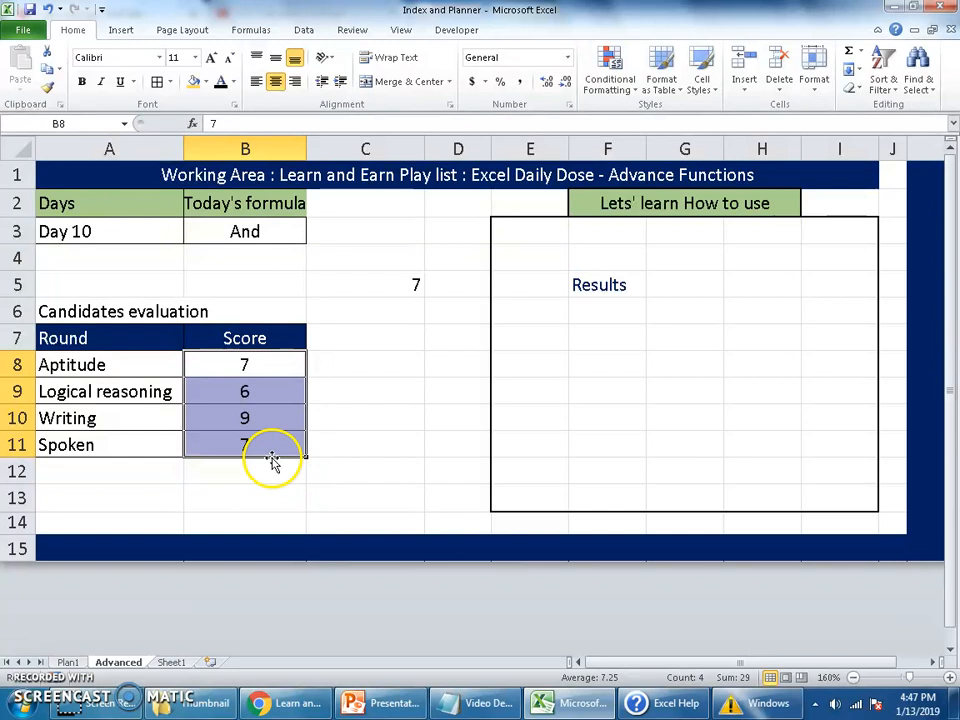
click(240, 476)
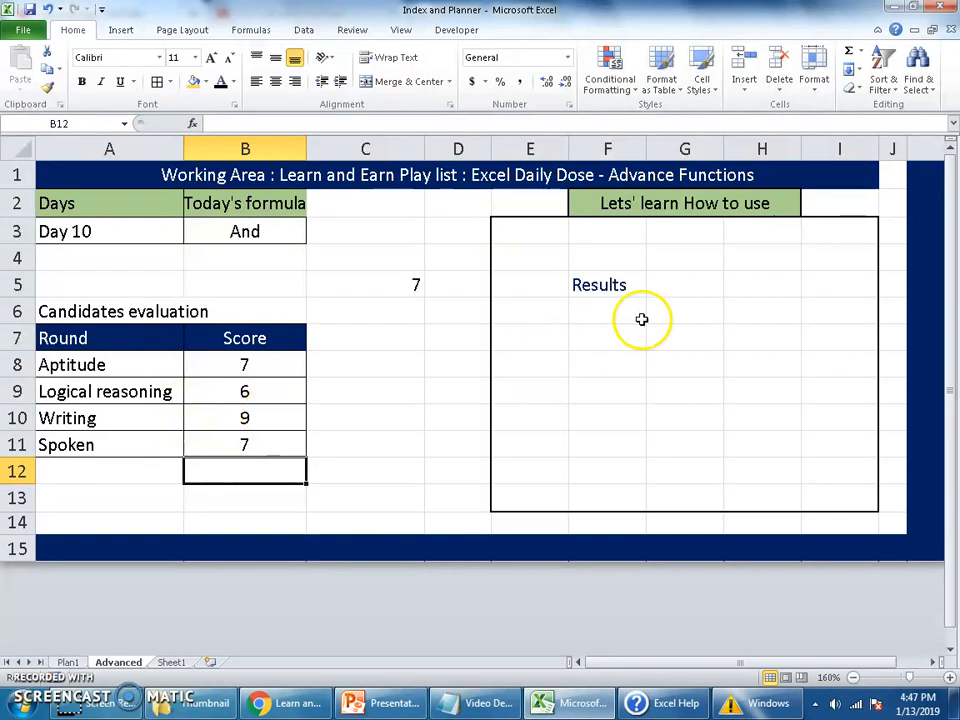
Start an AND formula in G5 whose first condition tests whether the Aptitude score in B8 is greater than 6
click(675, 289)
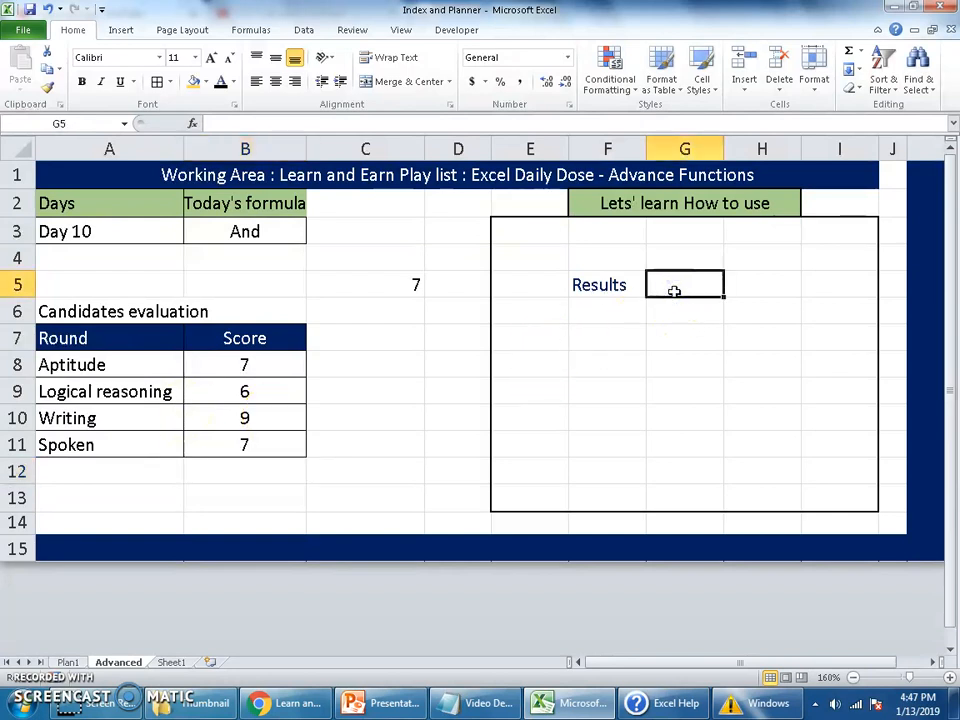
text(=)
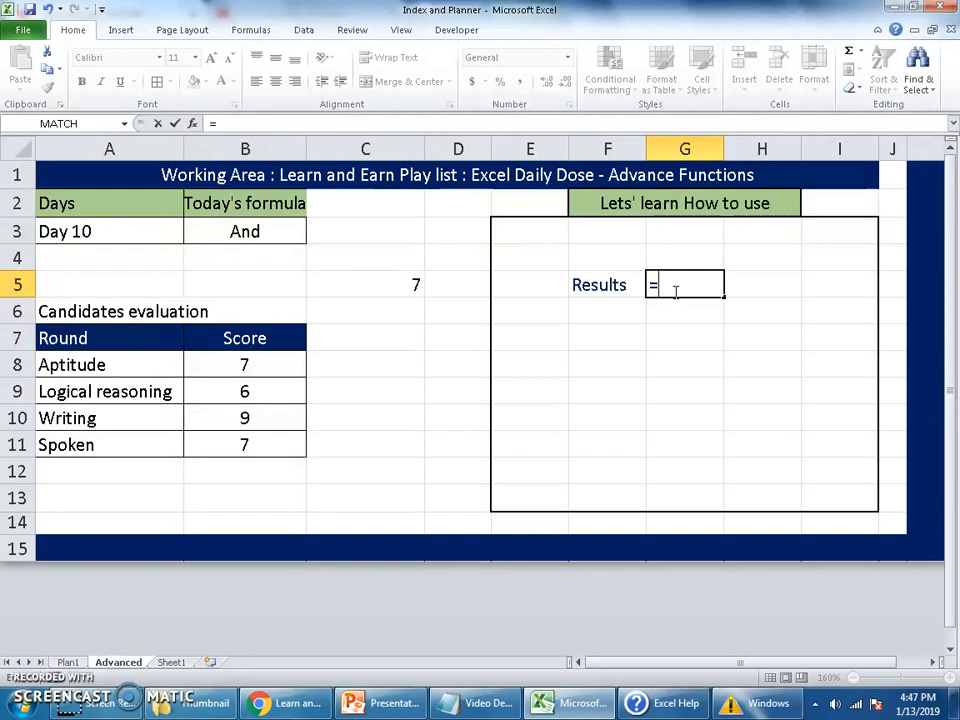
text(an)
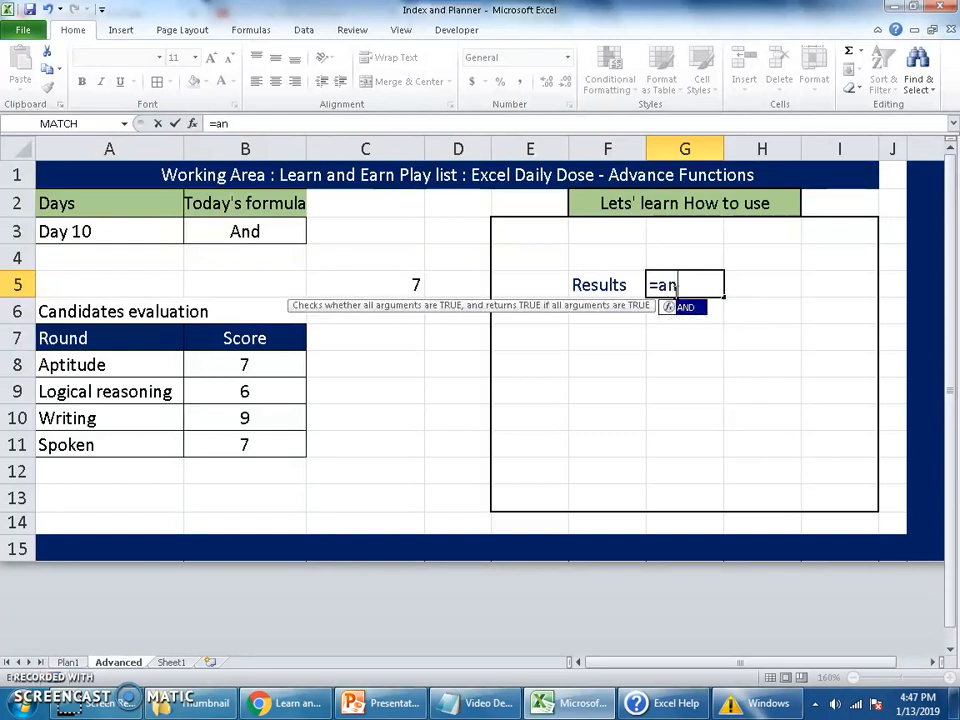
text(d)
key(Tab)
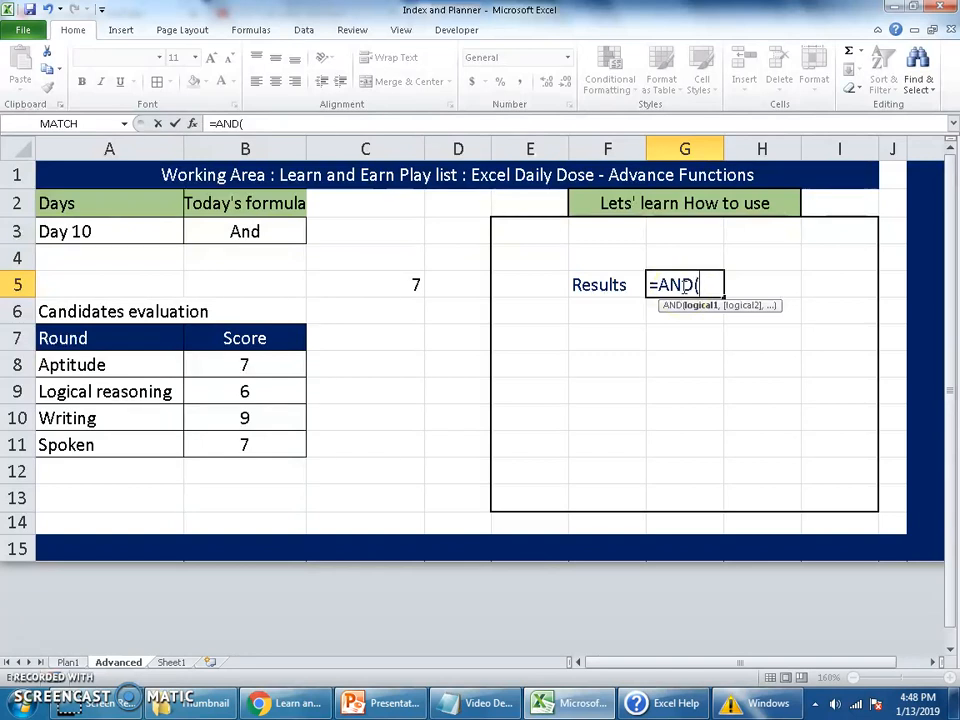
click(276, 363)
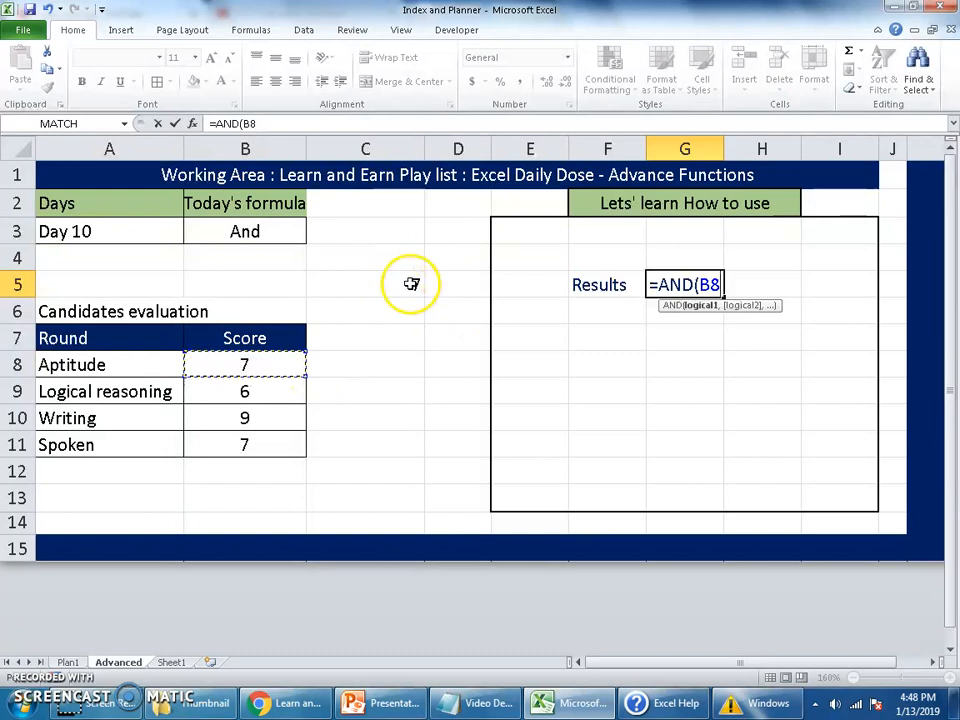
text(>6)
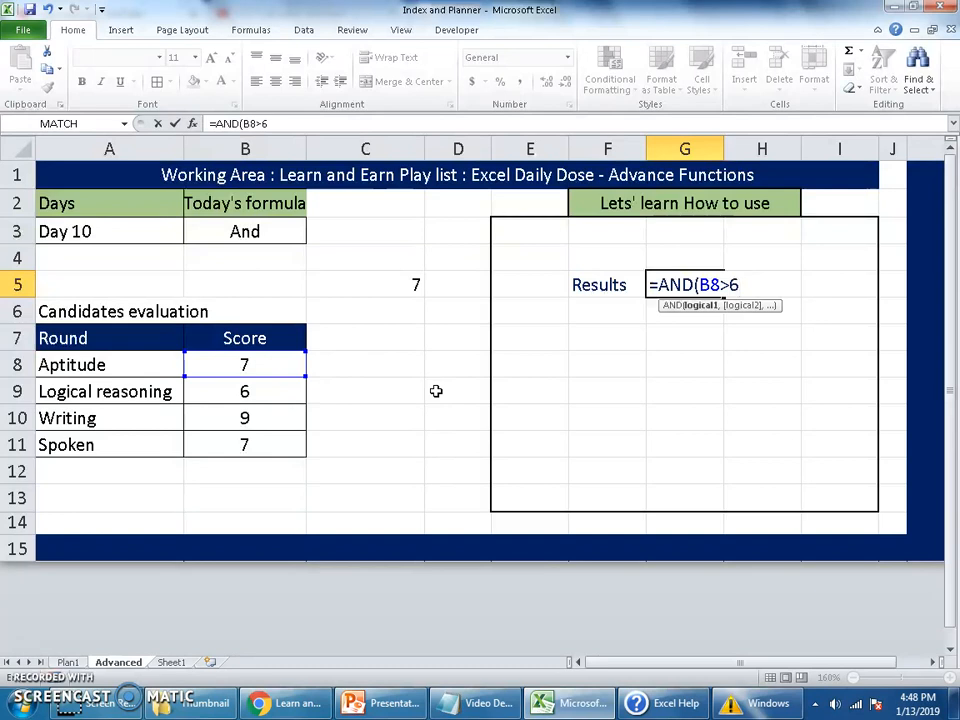
text(,)
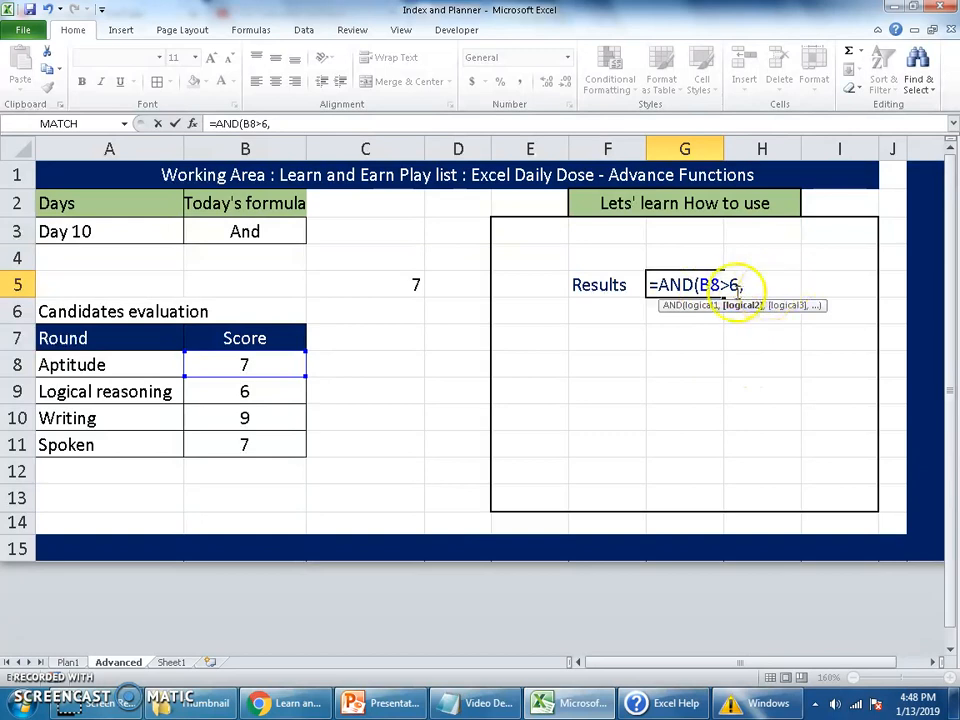
Complete the AND formula in G5 by adding the conditions B9>6, B10>6 and B11>6
click(251, 391)
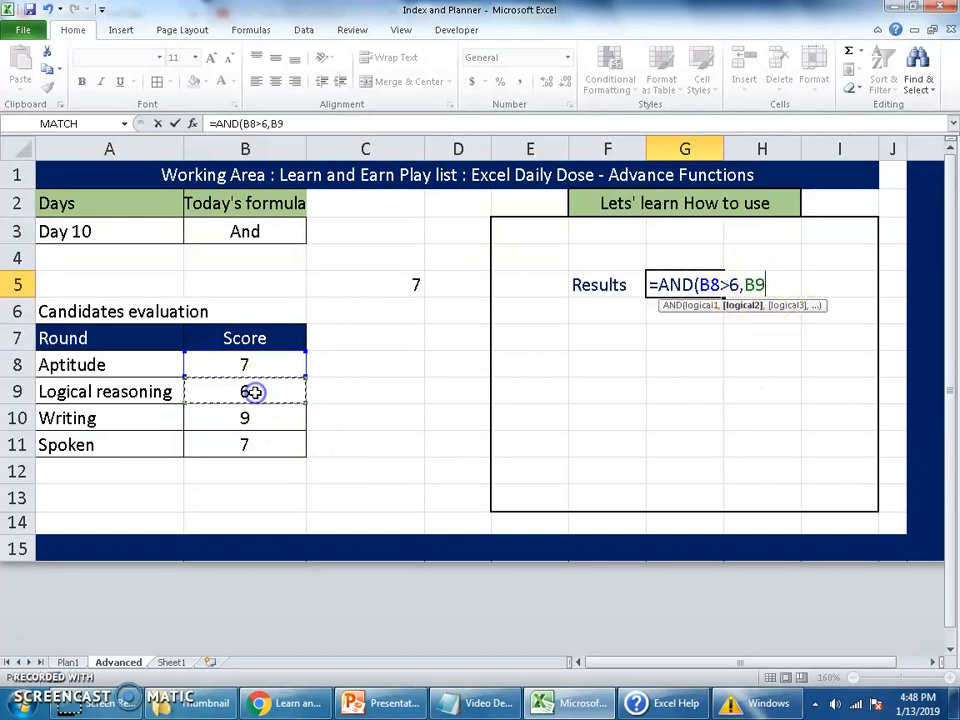
text(>6)
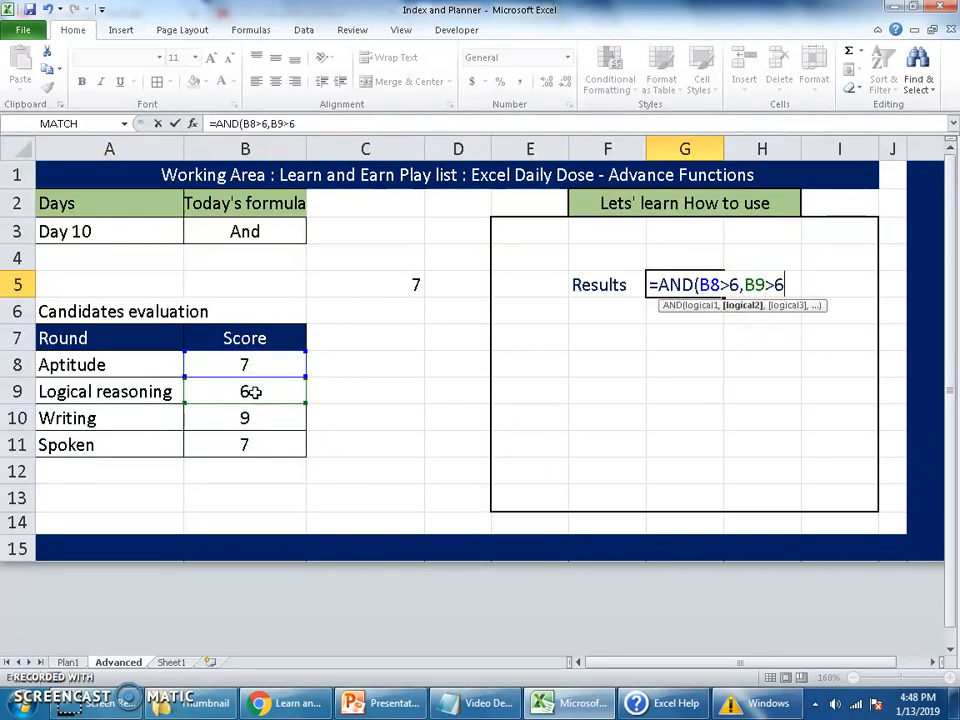
text(,)
click(251, 418)
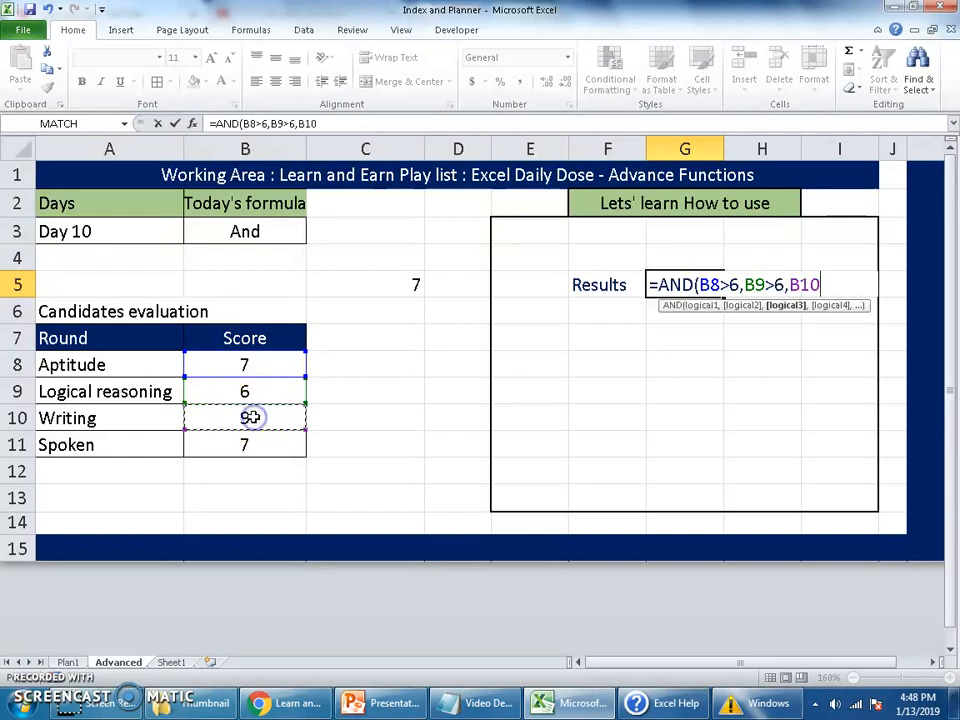
text(>6)
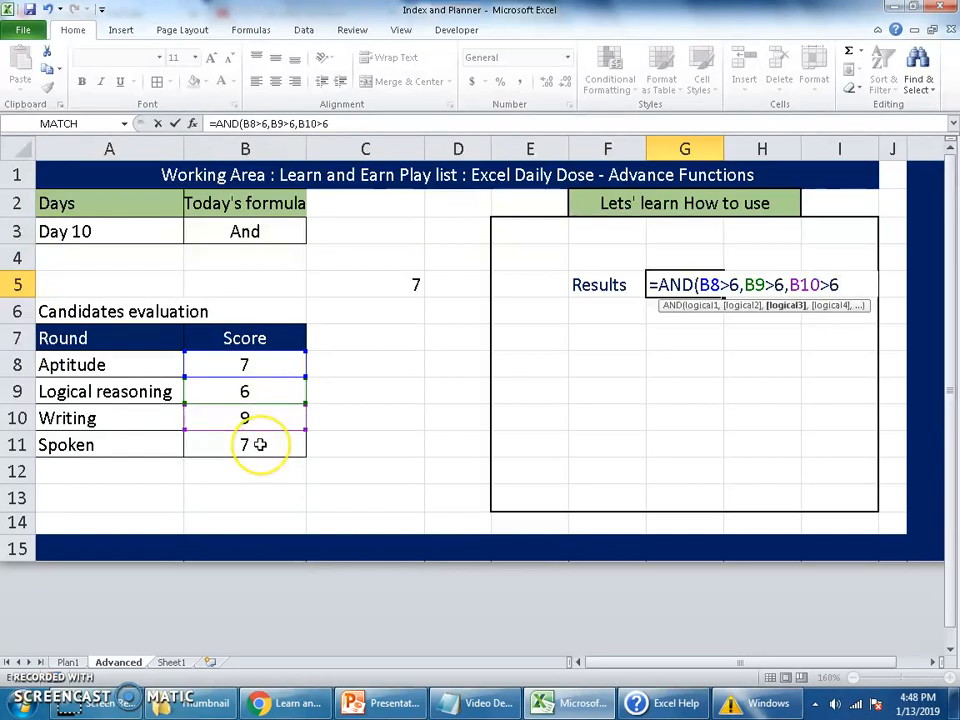
text(,)
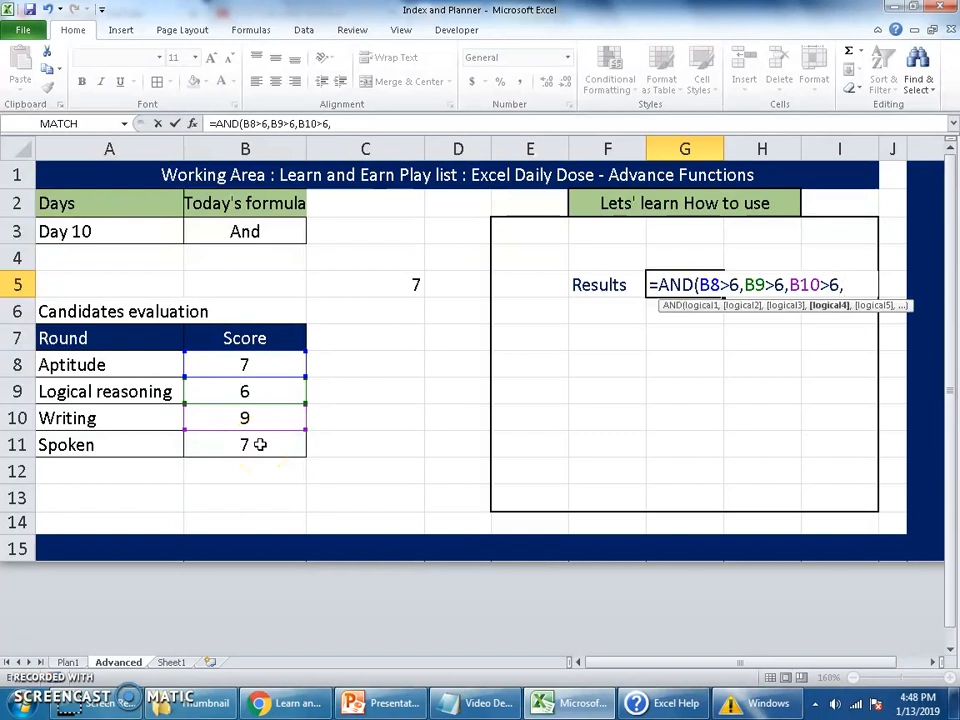
click(259, 444)
text(>6)
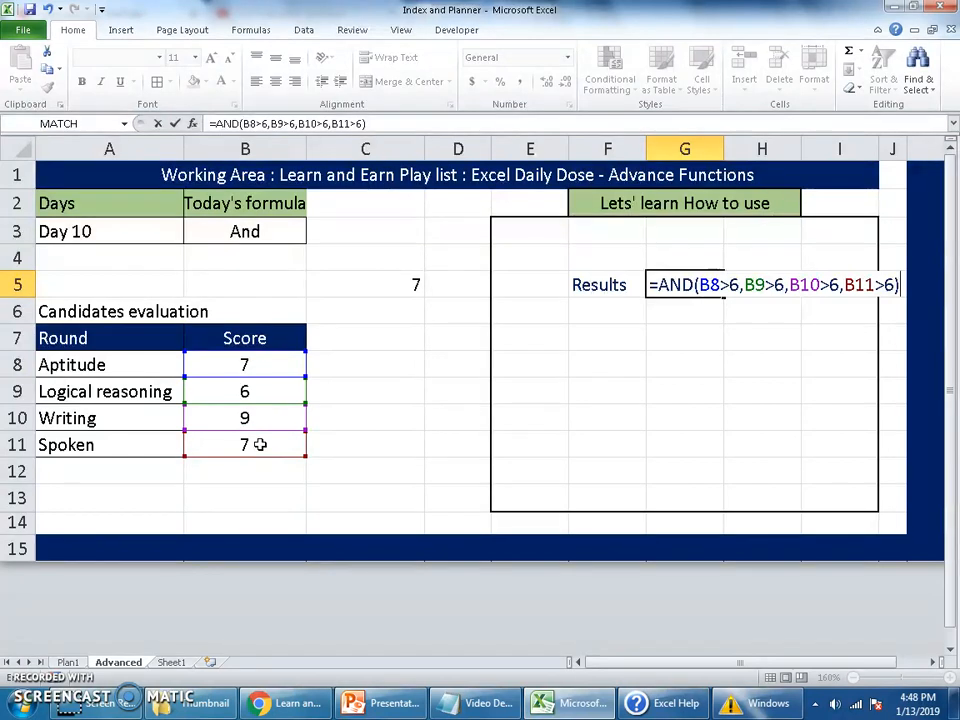
key(Return)
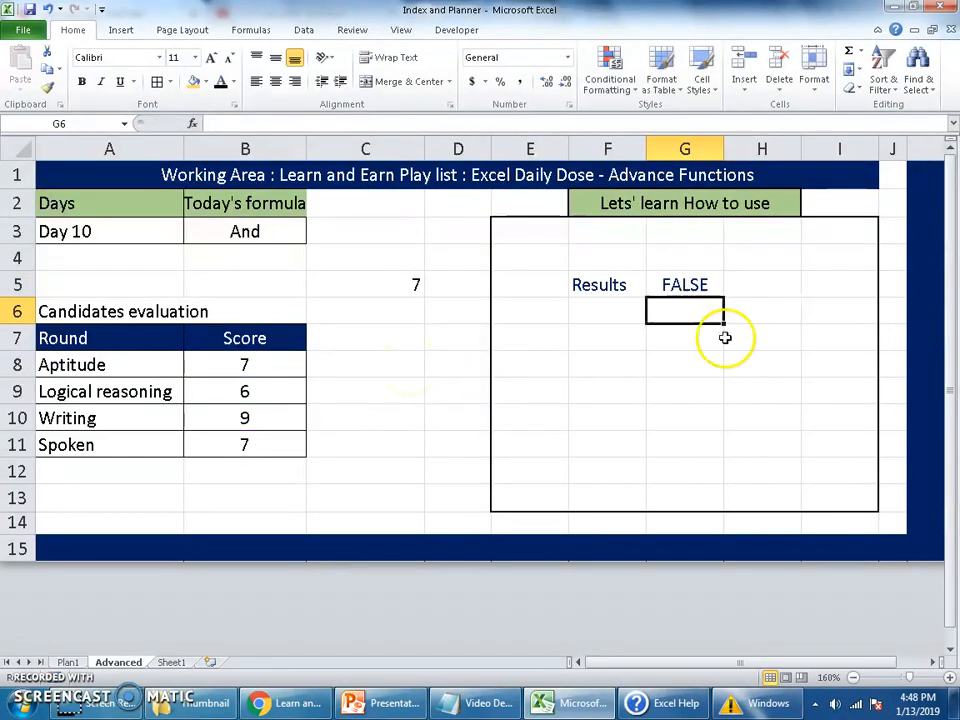
Compare the AND result in G5 with the scores of the Logical reasoning, Aptitude, Writing and Spoken rounds
drag(692, 287, 638, 293)
click(672, 305)
click(684, 284)
drag(111, 392, 240, 392)
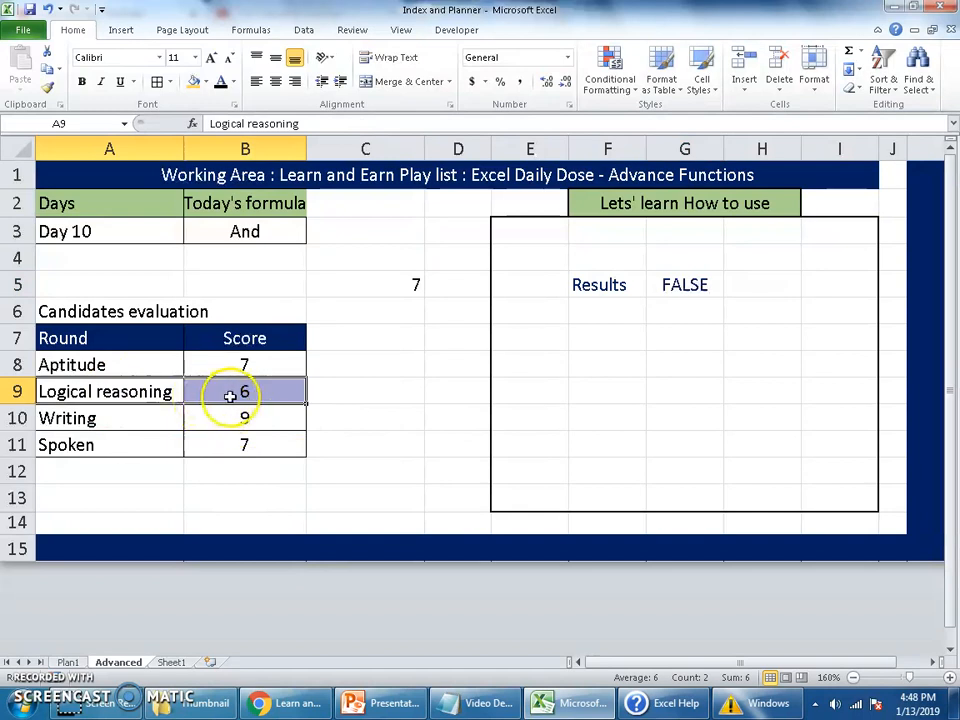
click(313, 469)
click(291, 372)
click(268, 415)
click(259, 444)
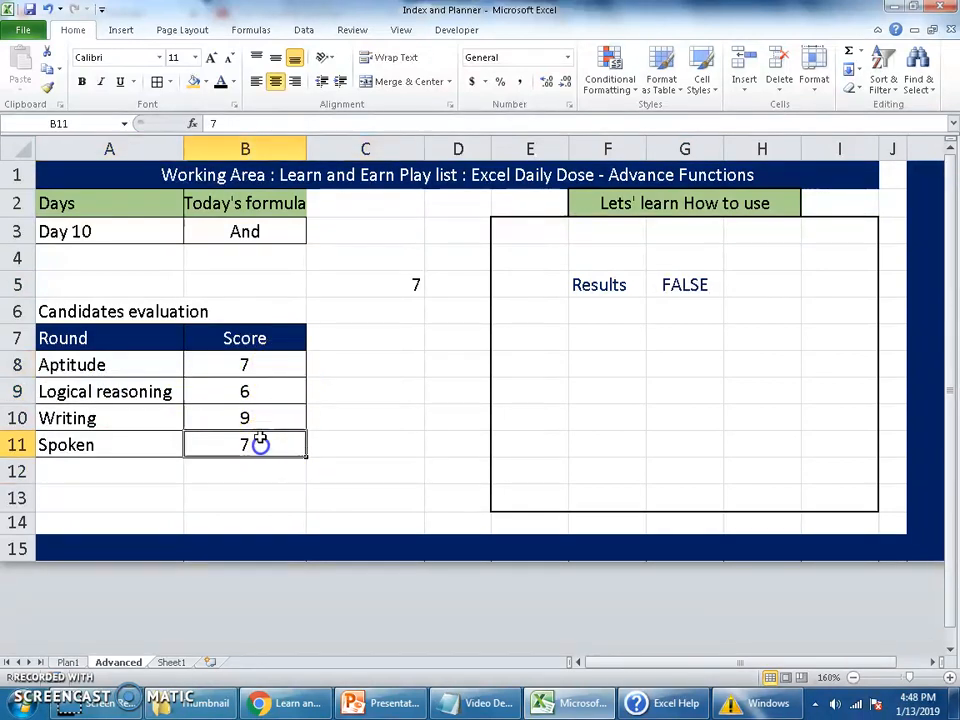
Set the Logical reasoning score in B9 to 8 and check the effect on the result
click(268, 391)
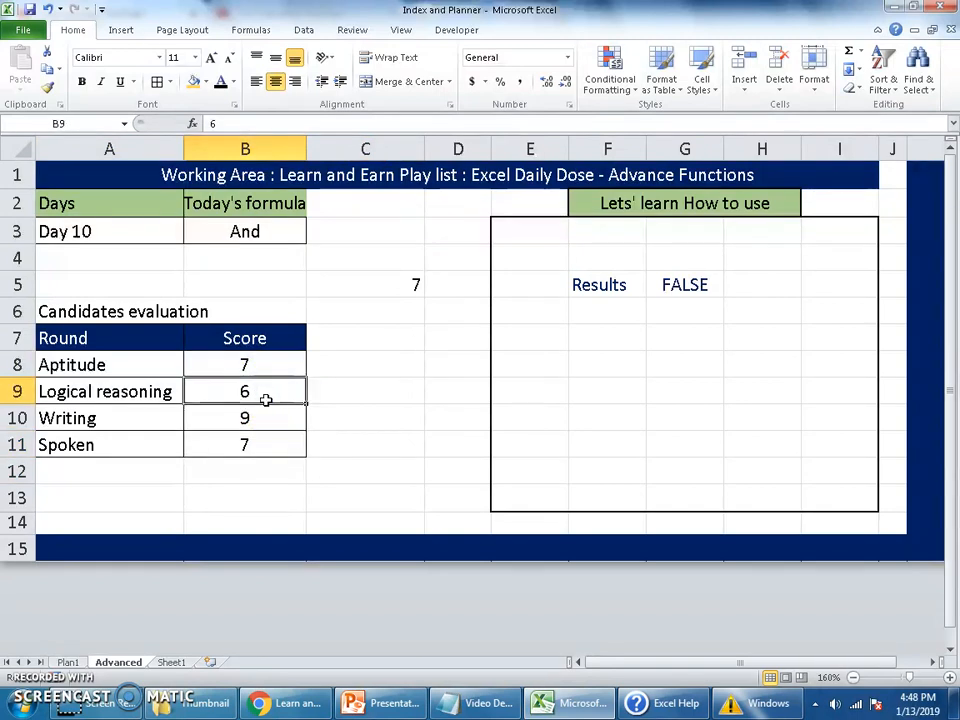
text(8)
key(Return)
click(696, 265)
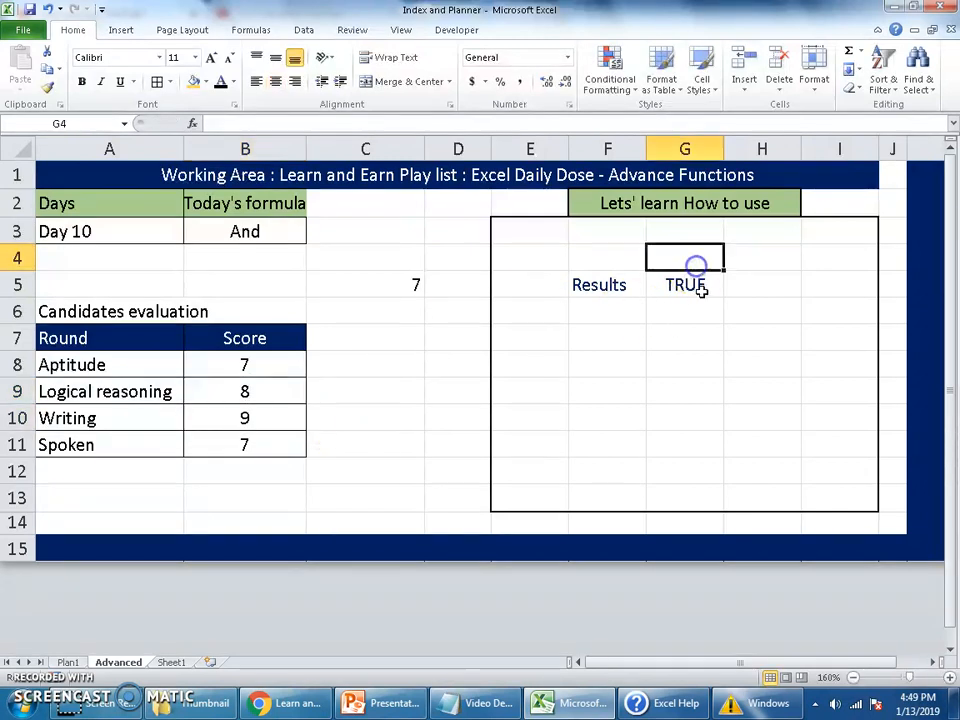
Wrap the AND formula in G5 in an IF that returns "PASS" when true and "Fail" when false
click(702, 289)
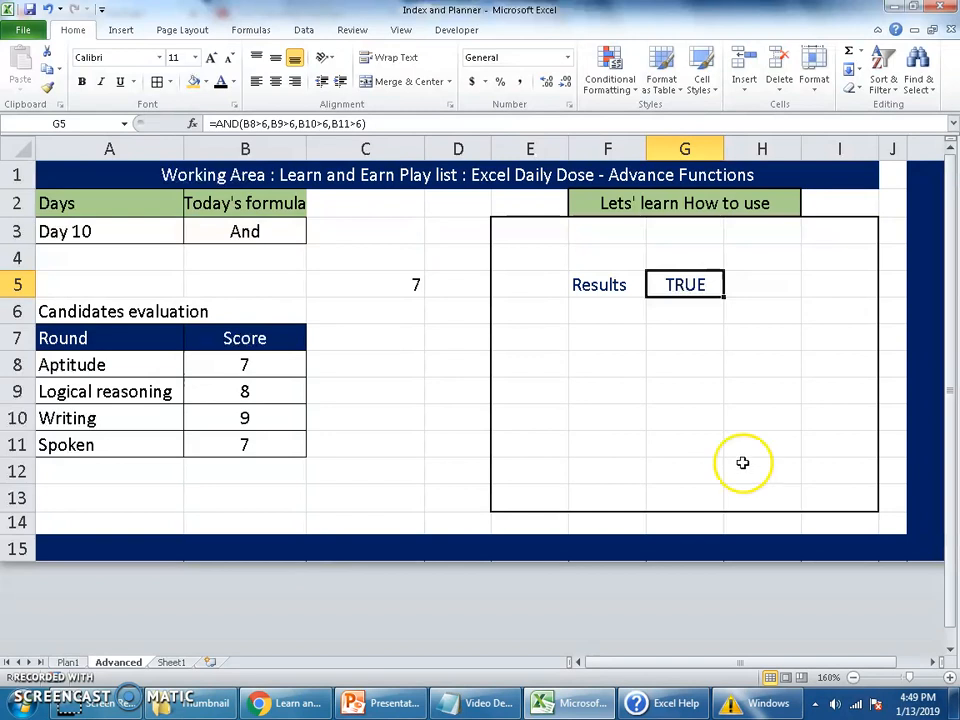
key(F2)
click(655, 284)
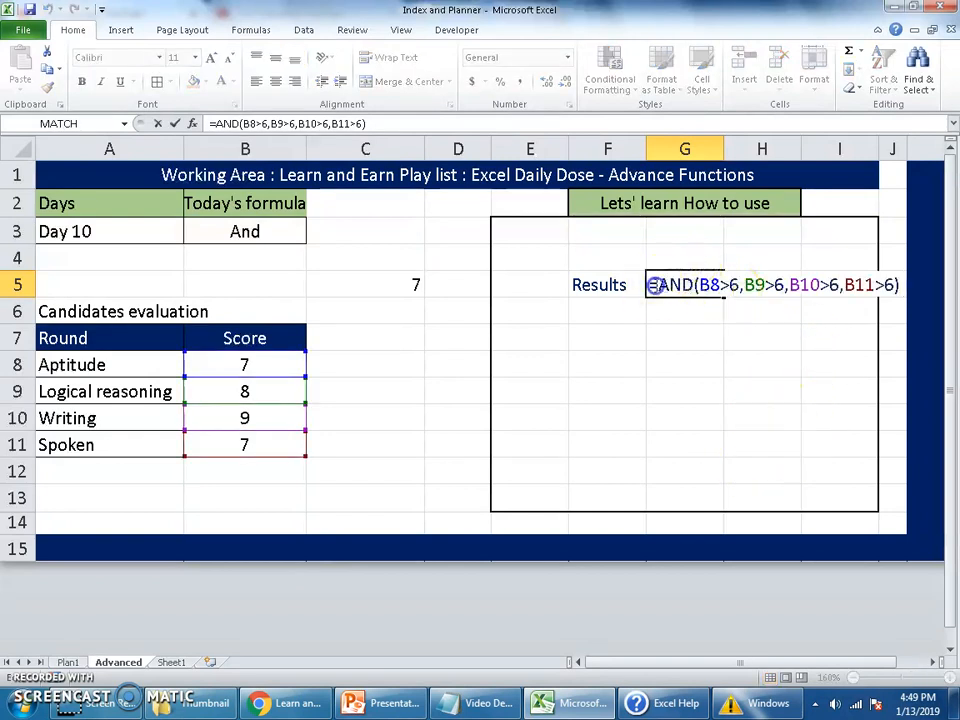
text(if)
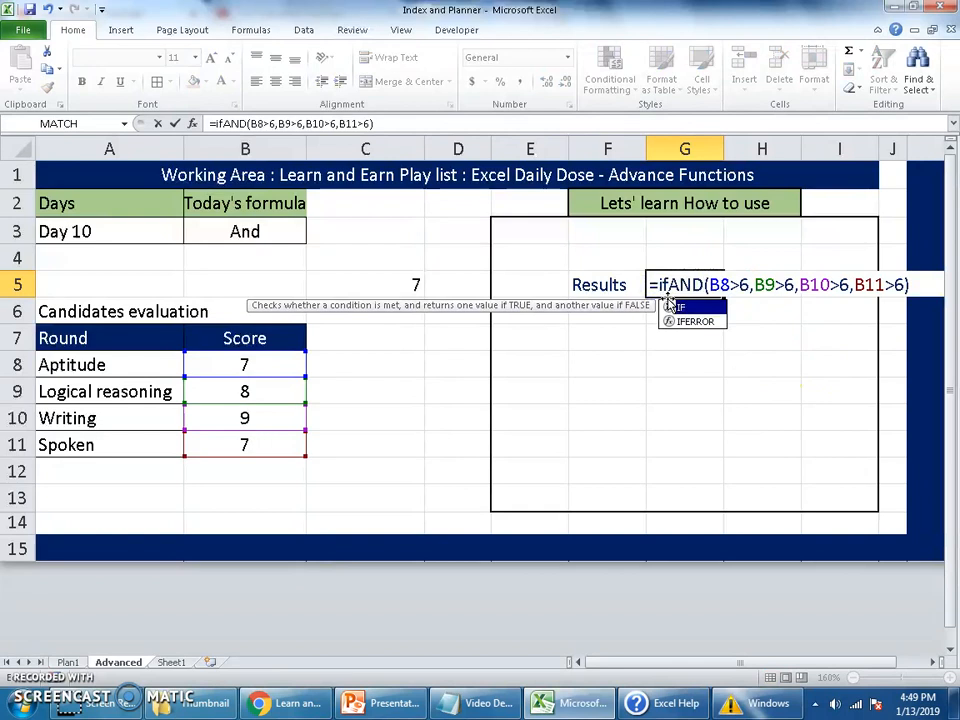
double_click(670, 306)
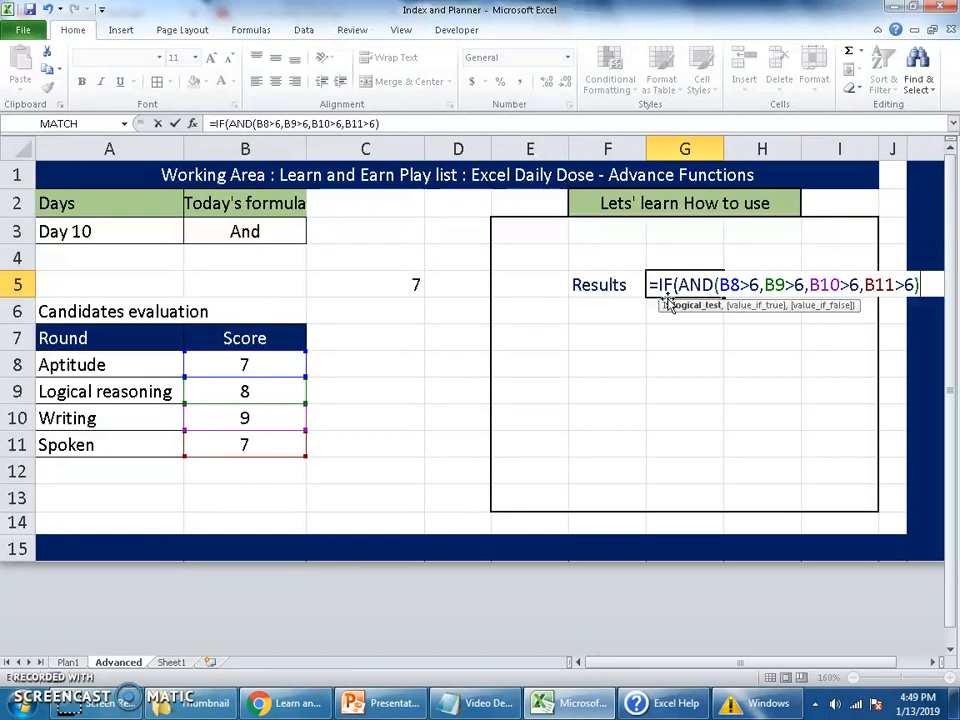
text(,)
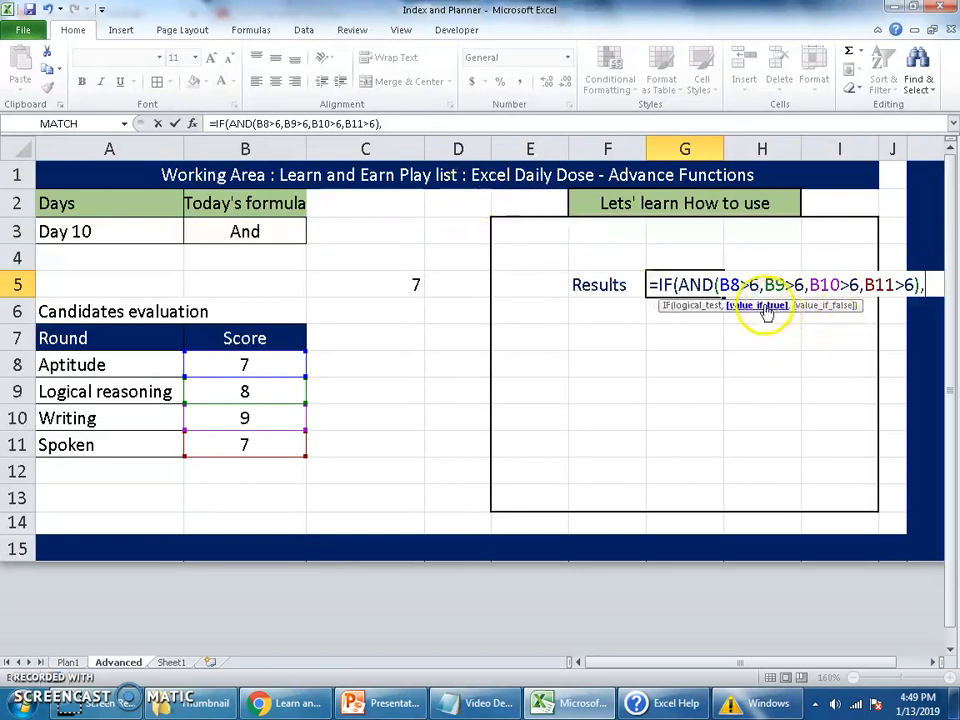
text(")
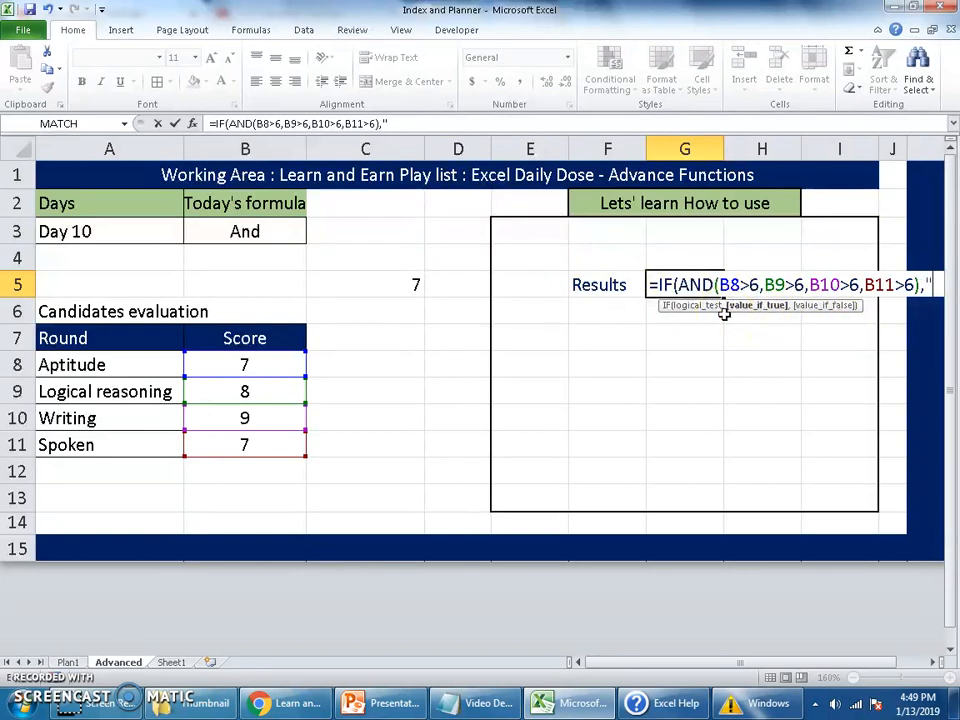
text(PASS","F)
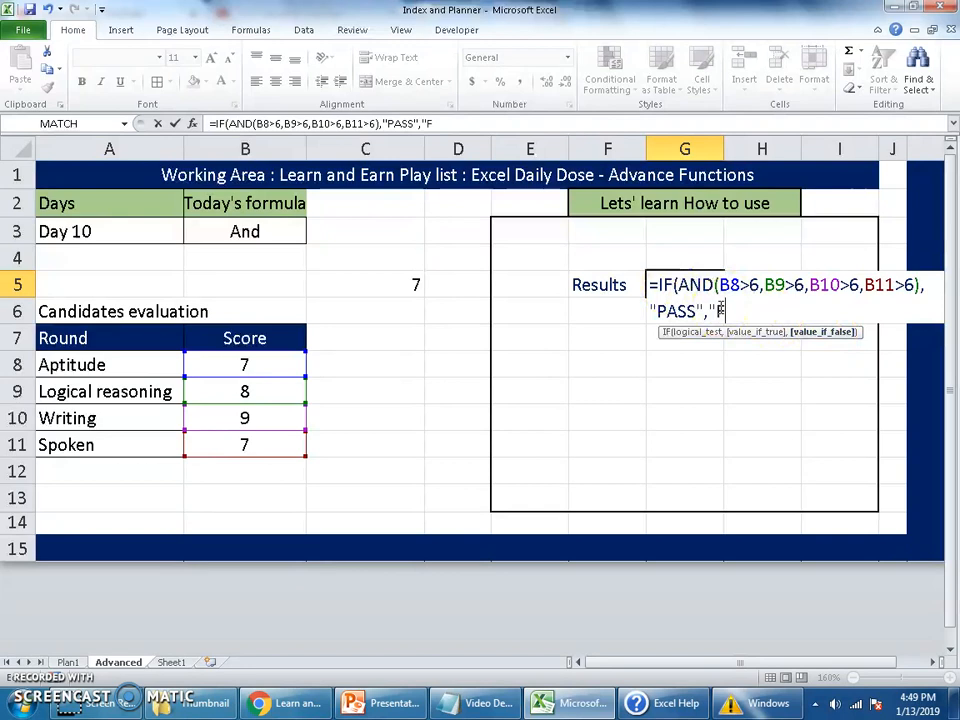
text(ail")
key(Return)
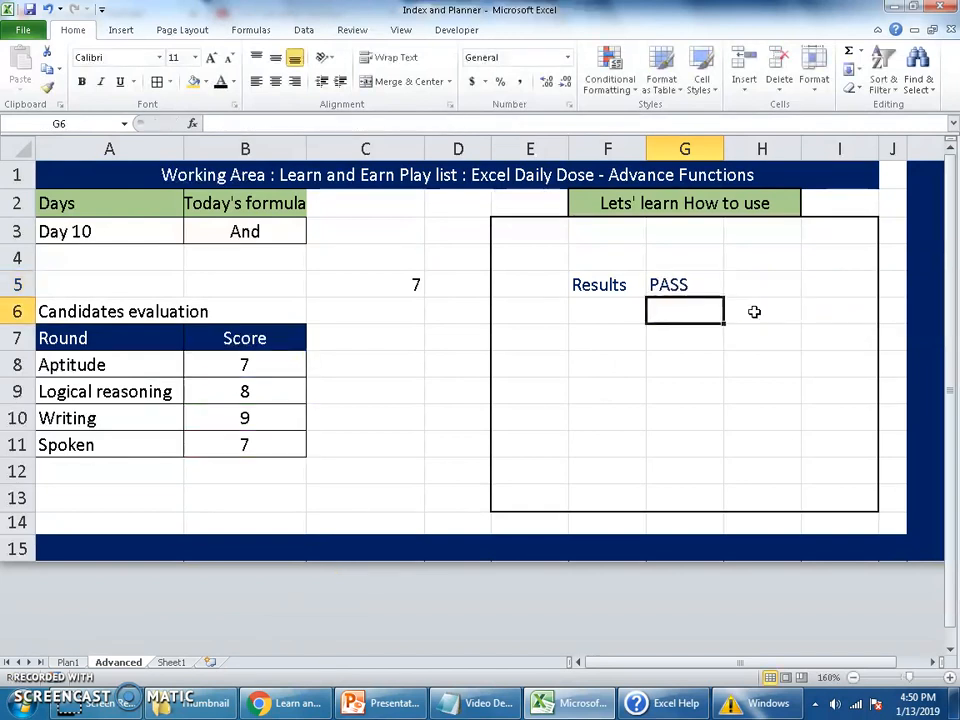
Set the Logical reasoning score in B9 to 6
key(Up)
click(289, 396)
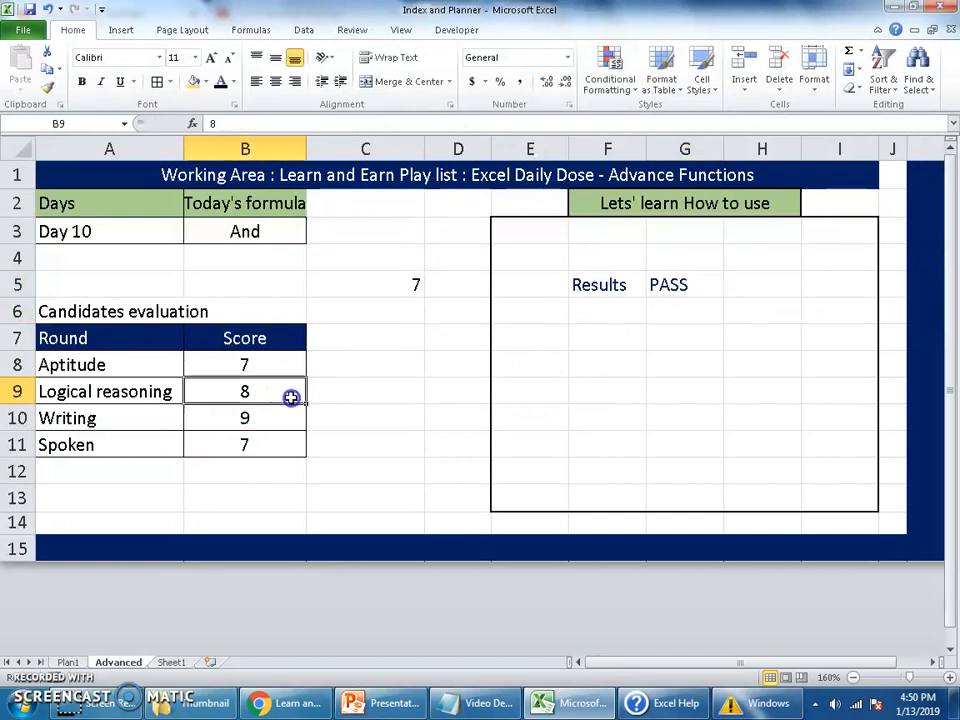
text(6)
key(Return)
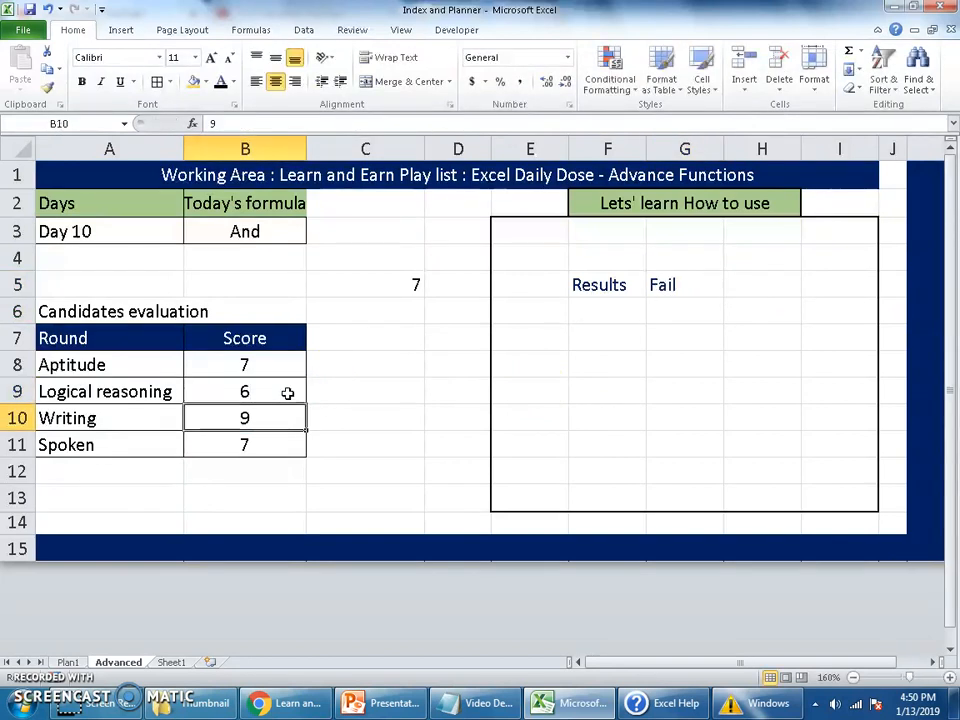
Center the text of result cell G5 horizontally
click(664, 284)
click(276, 88)
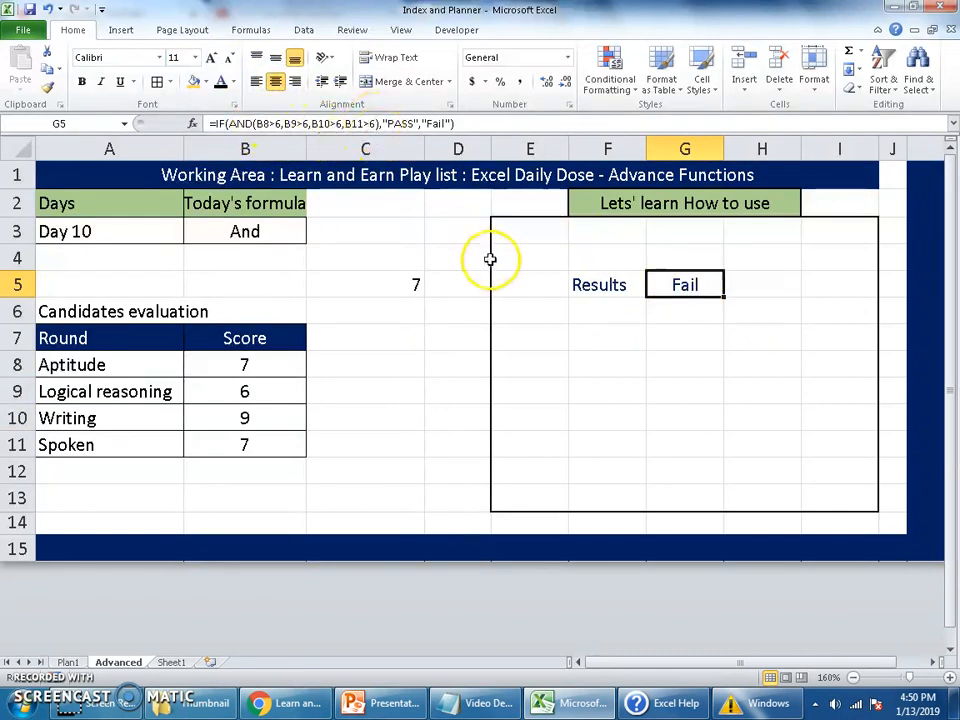
key(Return)
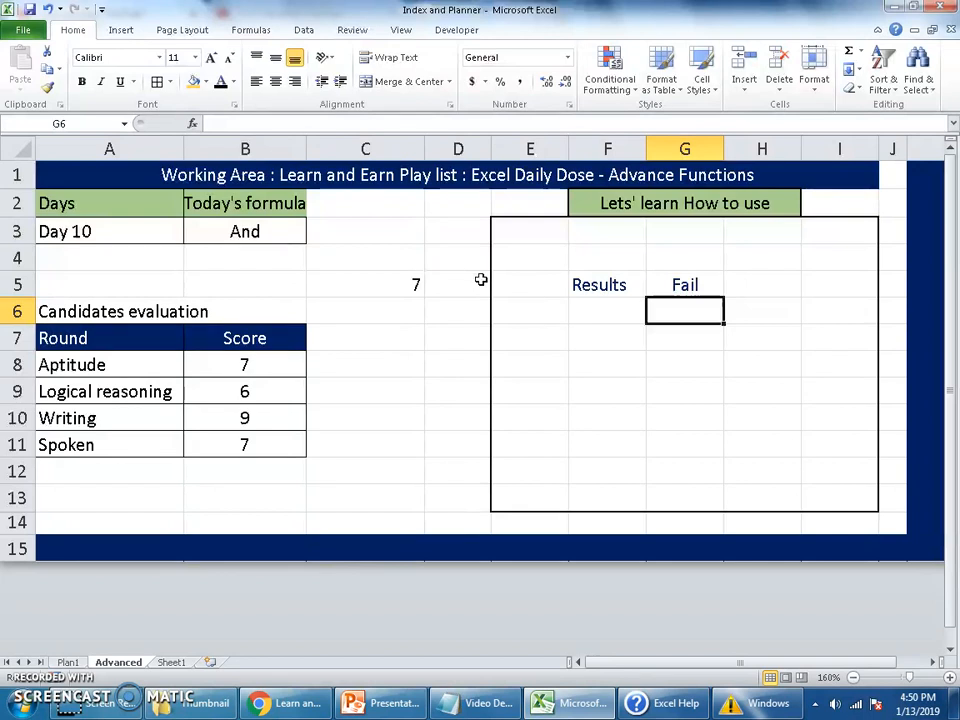
Review the formula name in B3, the scores in column B and the IF/AND formula in G5, including its B8>6 condition
click(300, 229)
click(265, 237)
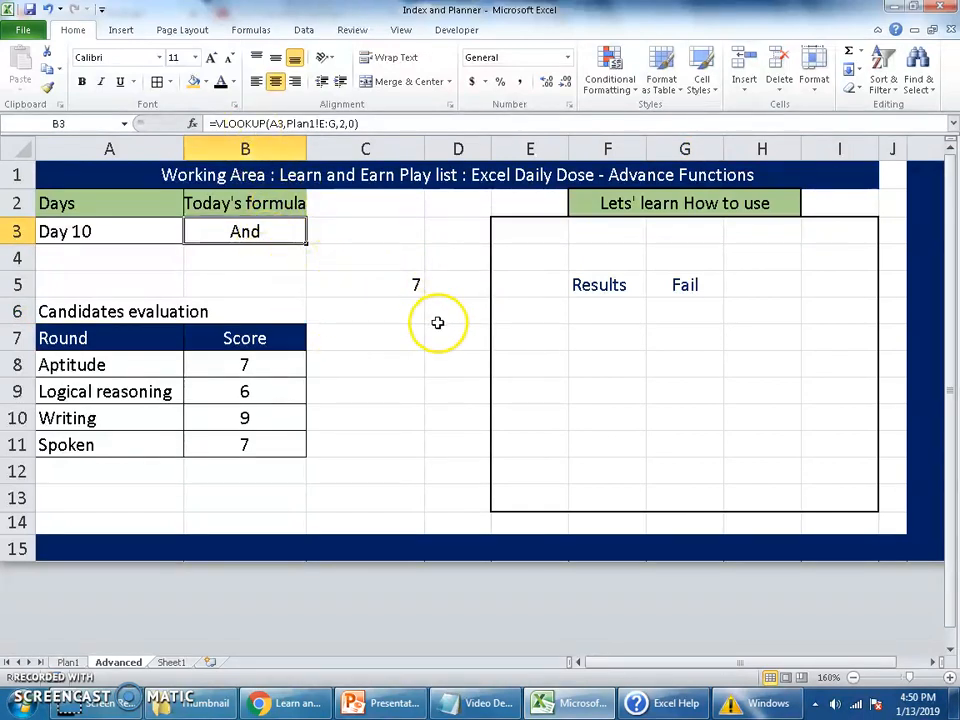
click(670, 288)
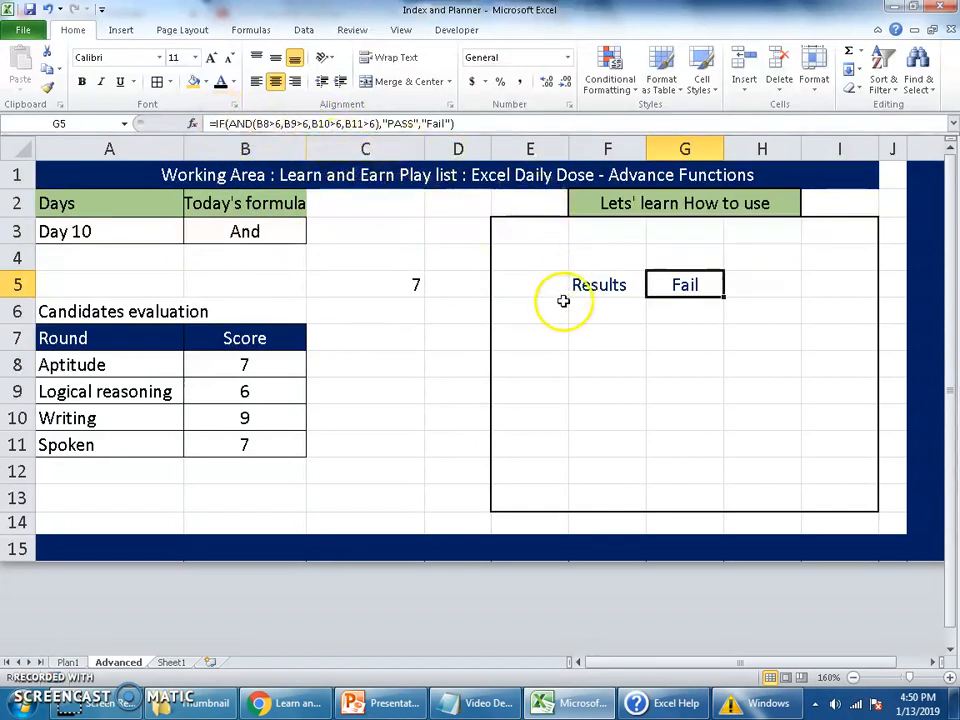
drag(260, 362, 248, 470)
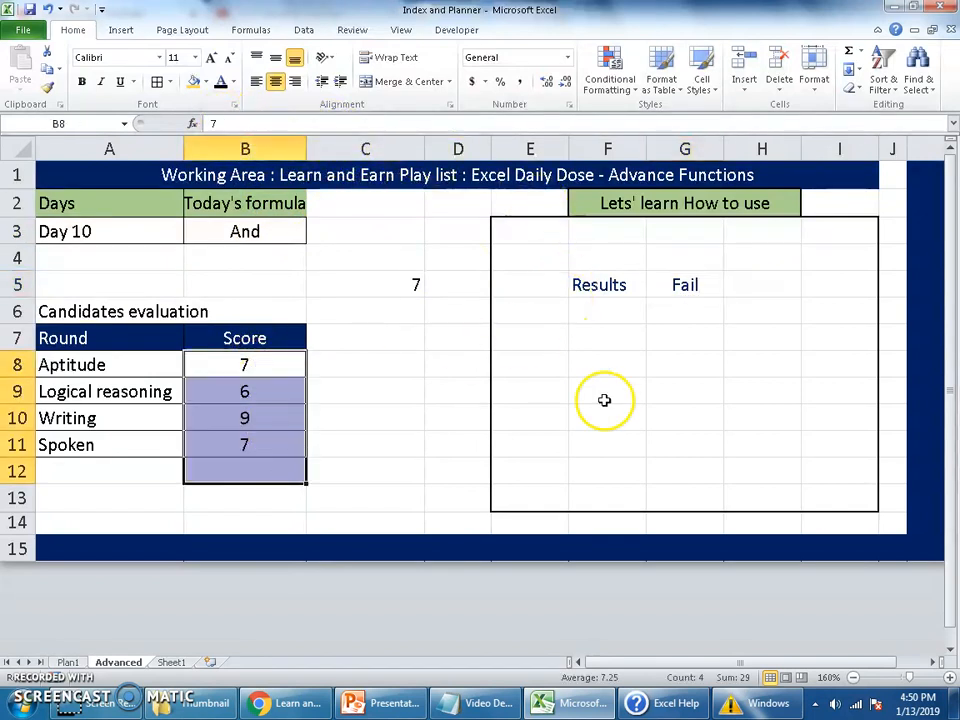
click(676, 284)
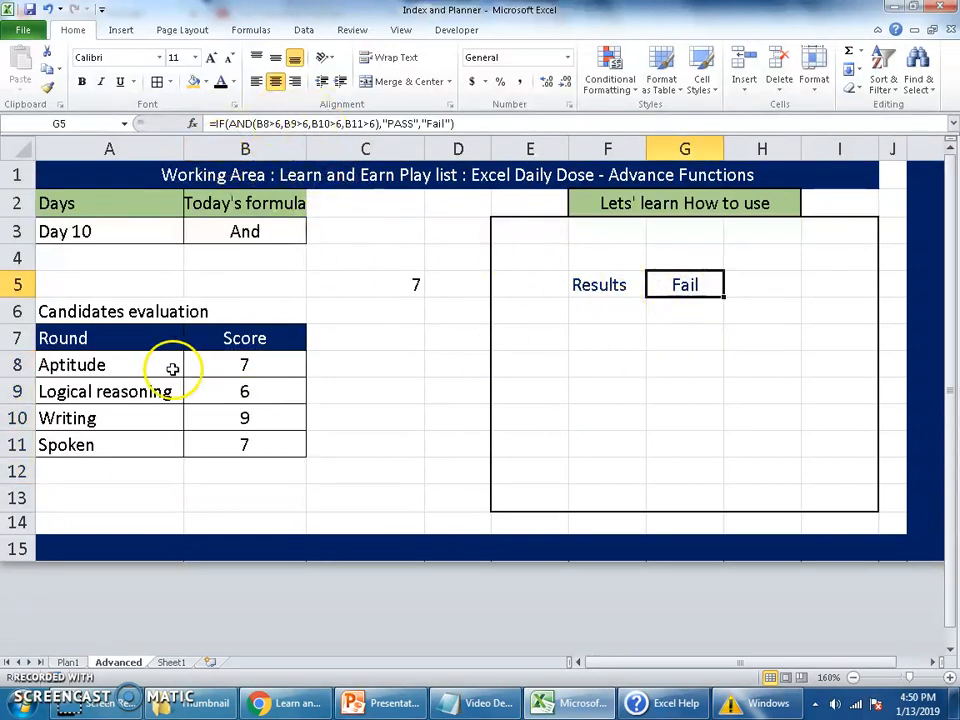
click(268, 123)
double_click(268, 123)
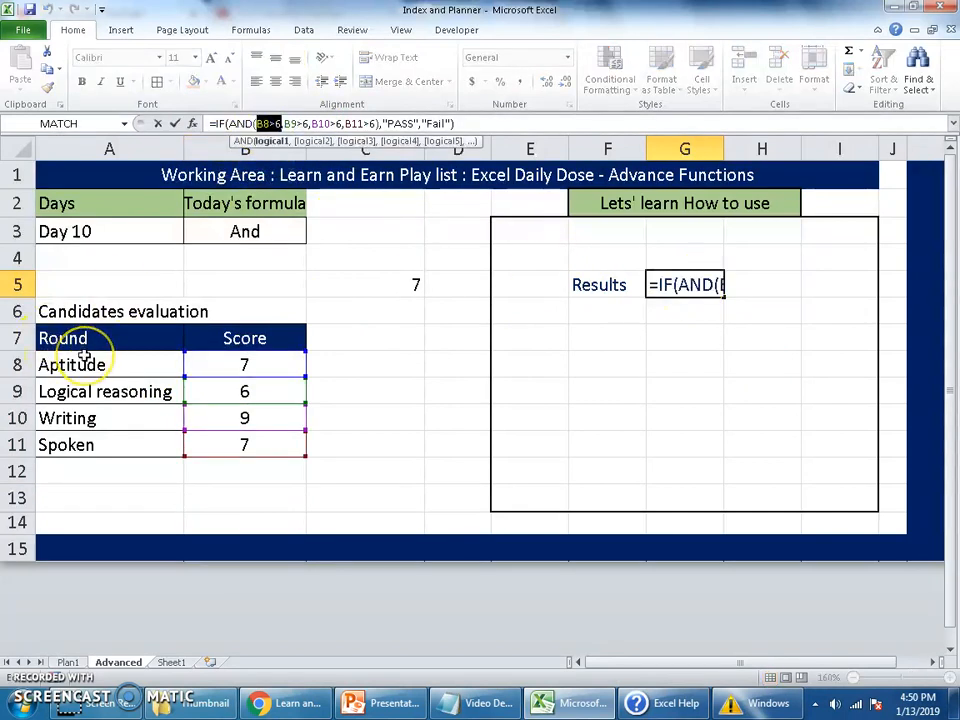
key(Escape)
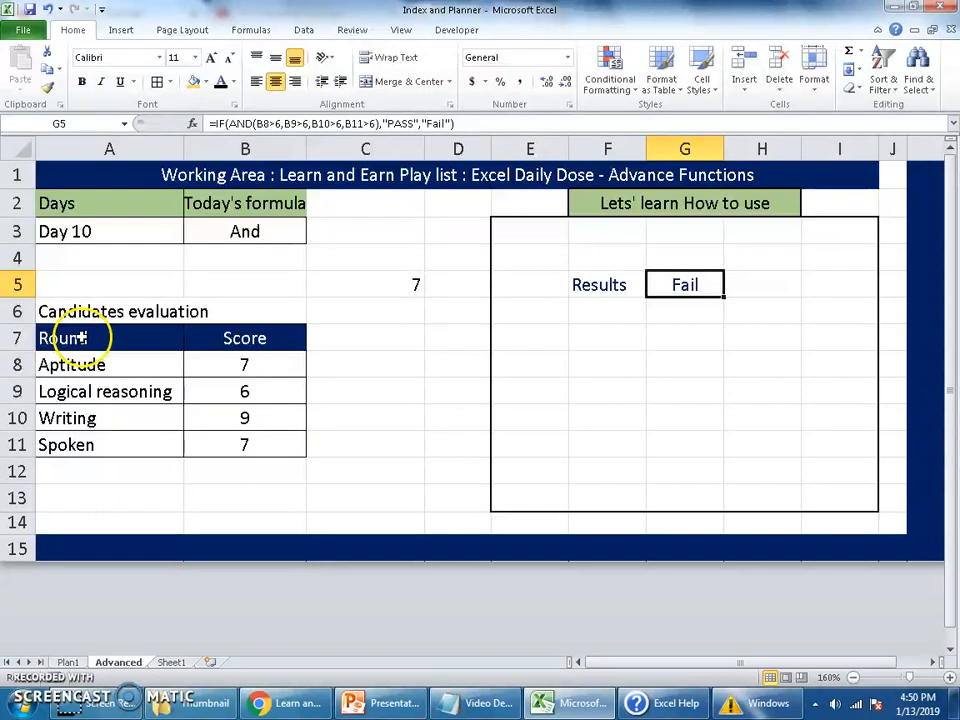
click(699, 332)
drag(684, 284, 606, 286)
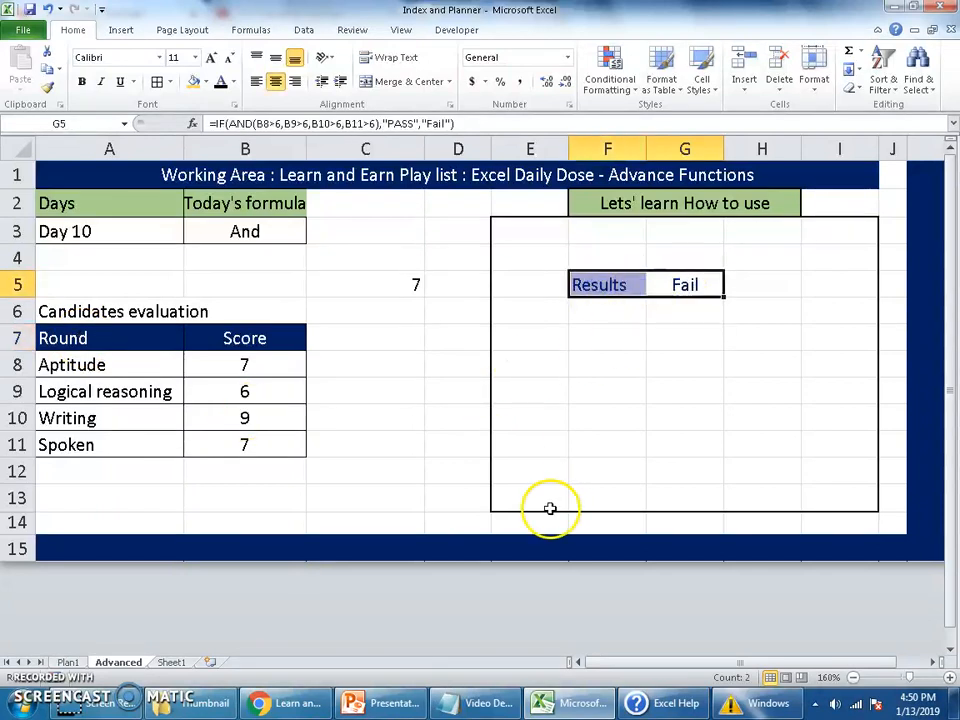
click(579, 474)
Show the Day 10: AND title slide in PowerPoint and the Learn and Earn channel's videos page in Chrome
click(385, 703)
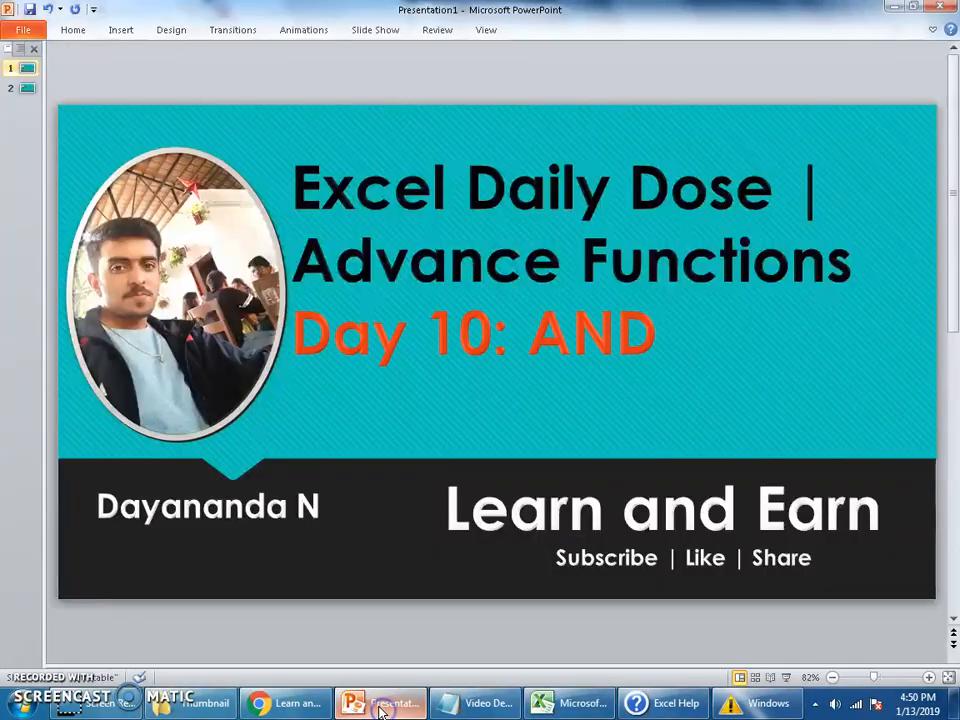
click(288, 703)
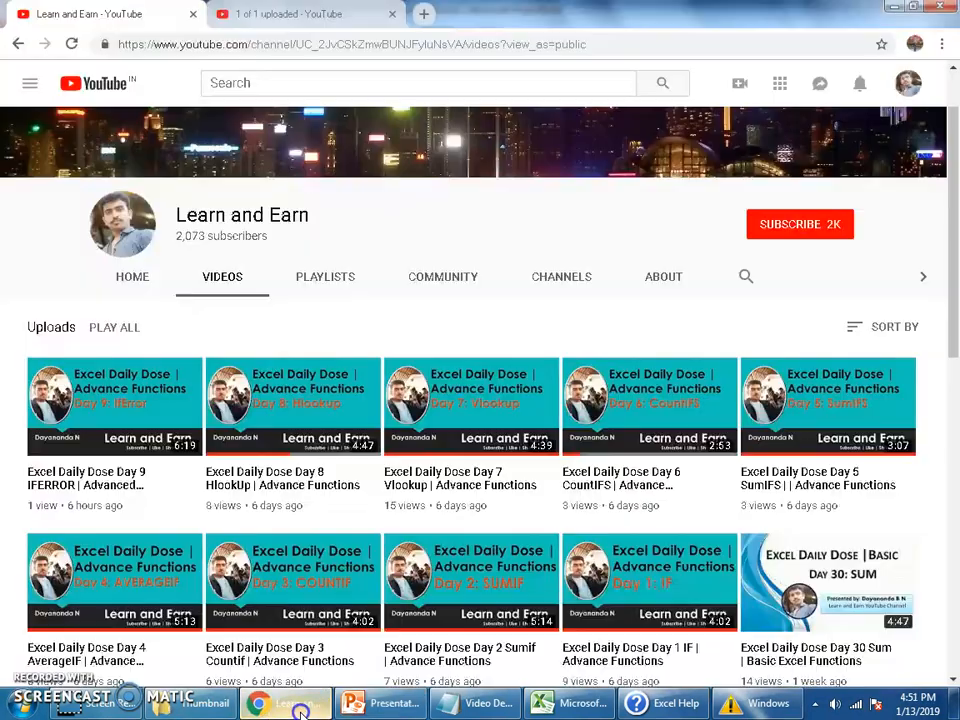